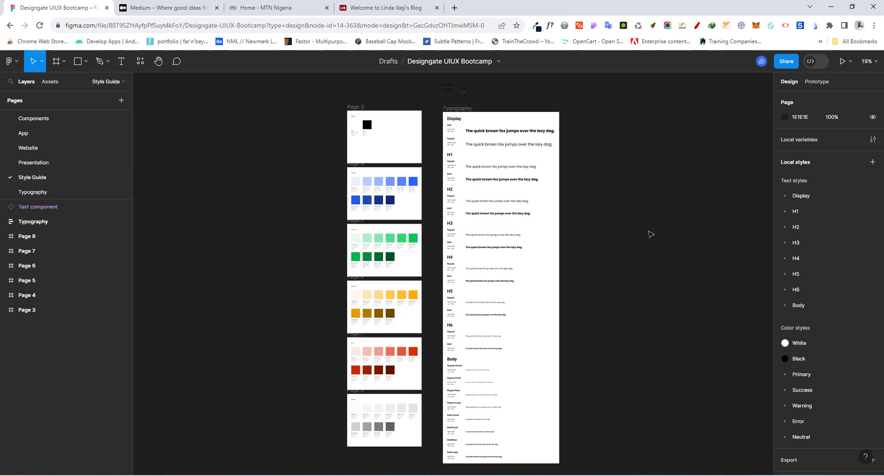
# - Add a two-line text heading '8pt Spacing System' / '12 Colum Grid Layout' on the empty canvas
pyautogui.scroll(-2, 343, 209)
pyautogui.scroll(5, 343, 209)
pyautogui.hscroll(-5, 343, 209)
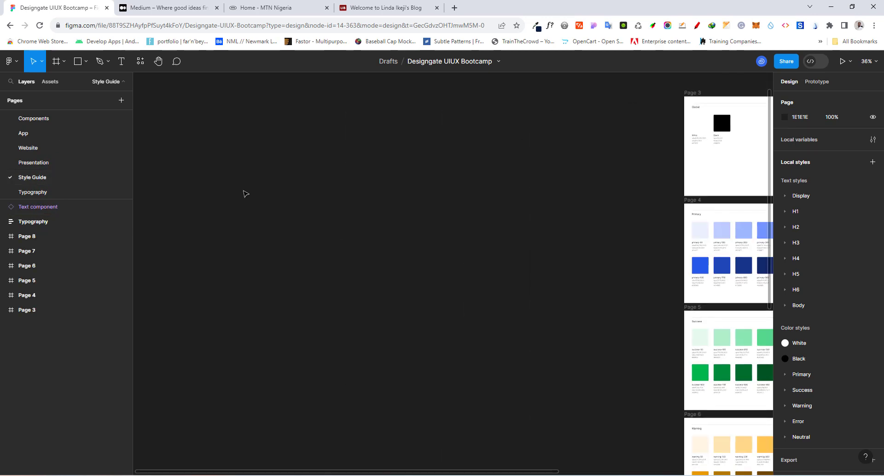
pyautogui.scroll(2, 223, 259)
pyautogui.scroll(2, 404, 120)
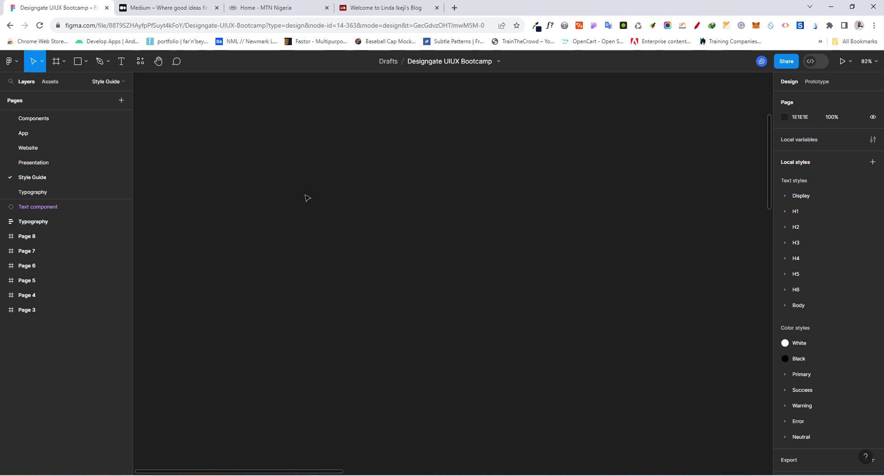
pyautogui.click(121, 62)
pyautogui.click(282, 175)
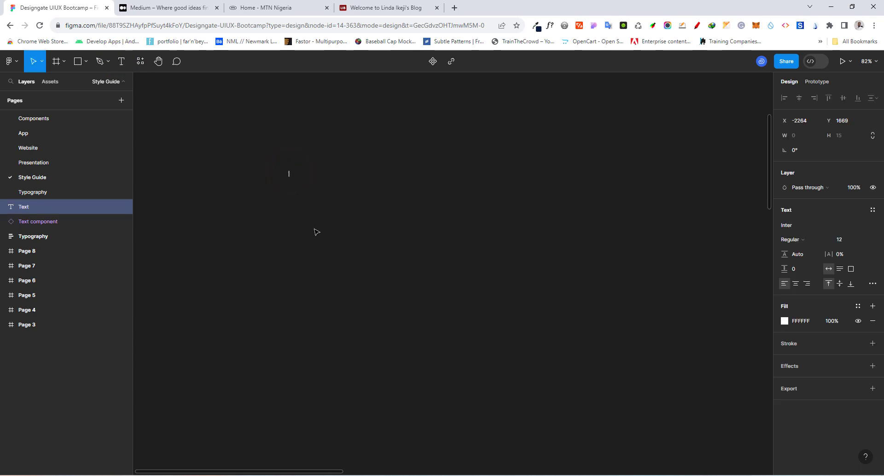
pyautogui.write('8pt Spacing System')
pyautogui.press('Return')
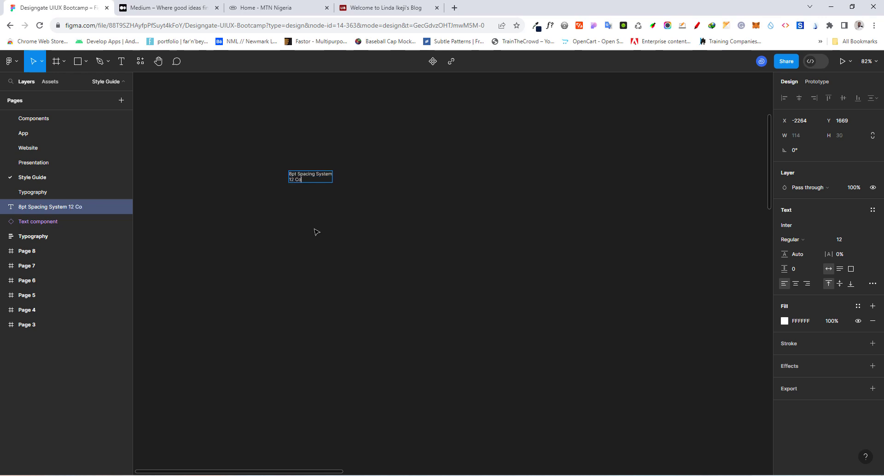
pyautogui.write('12 Colum Grid Layout')
pyautogui.press('Escape')
# - Move the heading up and right to X -2249, Y 1631
pyautogui.scroll(5, 351, 206)
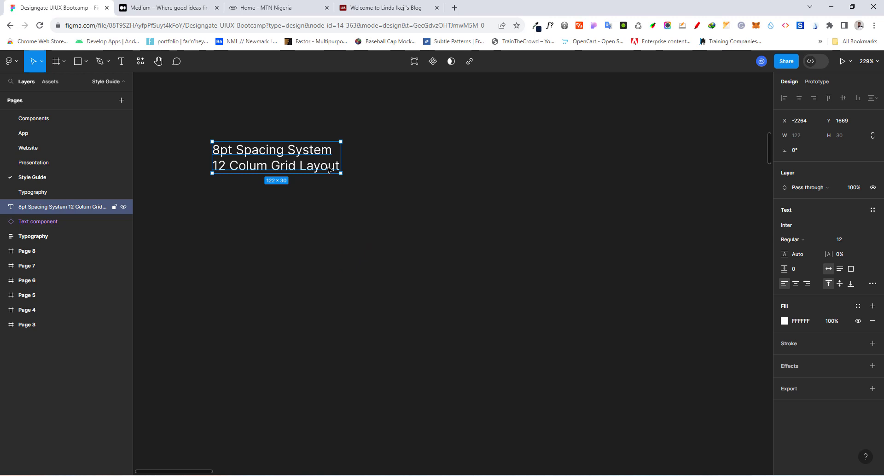
pyautogui.moveTo(314, 156); pyautogui.dragTo(323, 134)
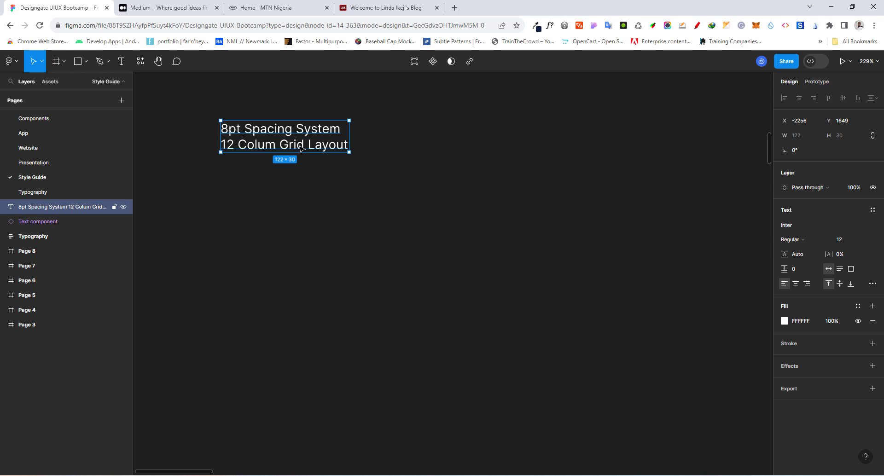
pyautogui.moveTo(302, 133); pyautogui.dragTo(309, 117)
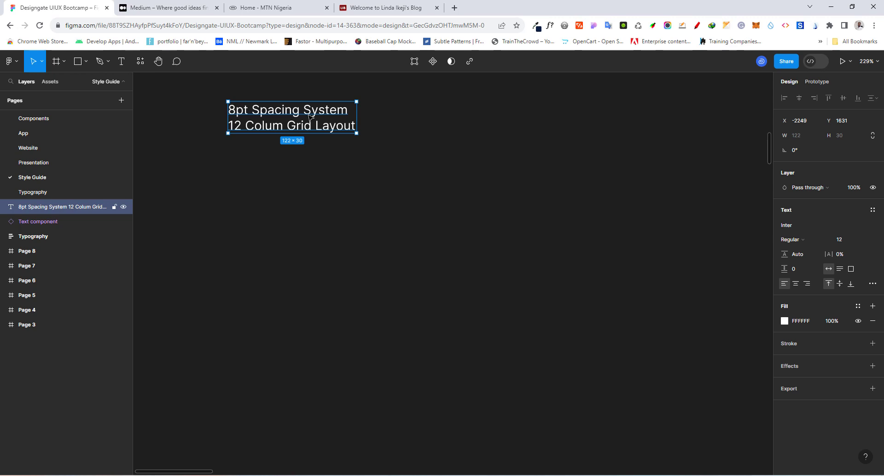
# - Draw a rectangle below the heading and set its width to 8, making an 8×8 square
pyautogui.press('Escape')
pyautogui.scroll(3, 338, 201)
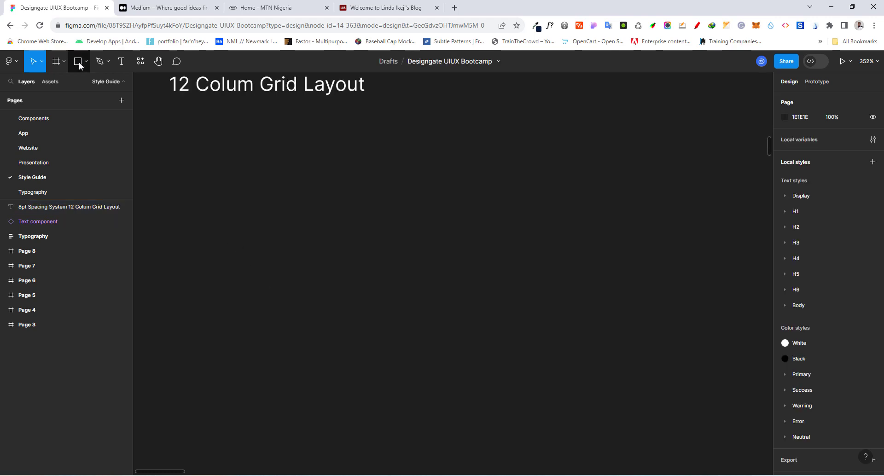
pyautogui.click(78, 63)
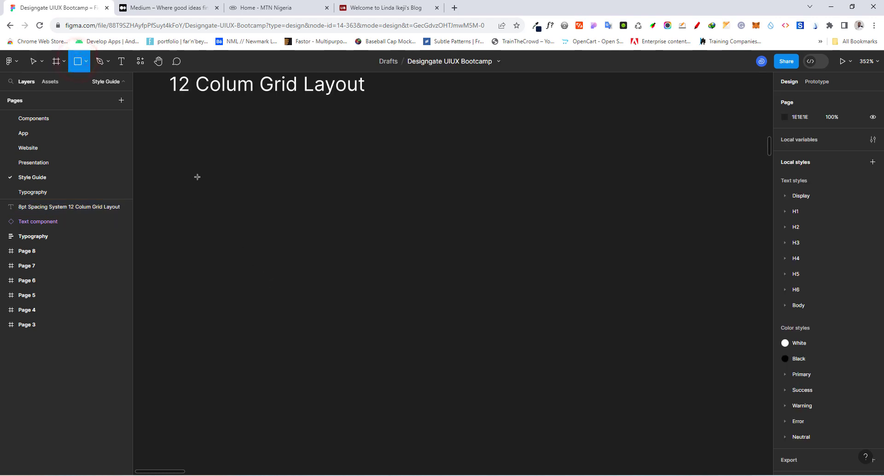
pyautogui.moveTo(200, 174)
pyautogui.mouseDown()
pyautogui.moveTo(282, 236)
pyautogui.moveTo(328, 289)
pyautogui.moveTo(328, 301)
pyautogui.mouseUp()
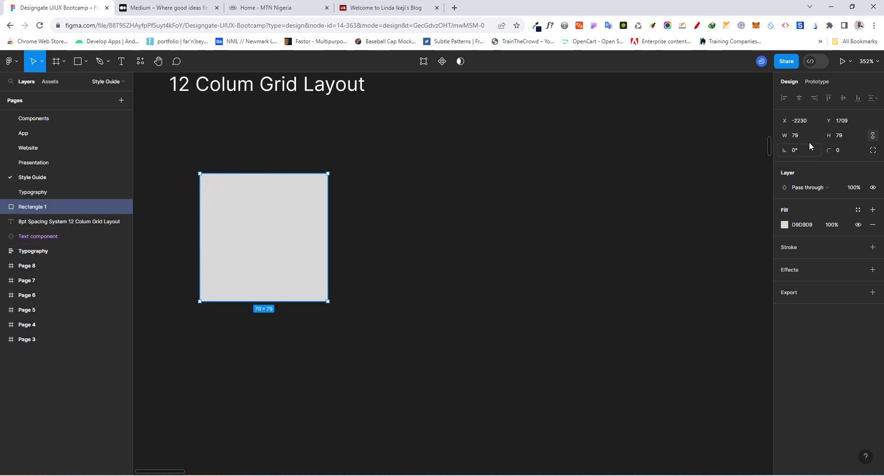
pyautogui.click(796, 136)
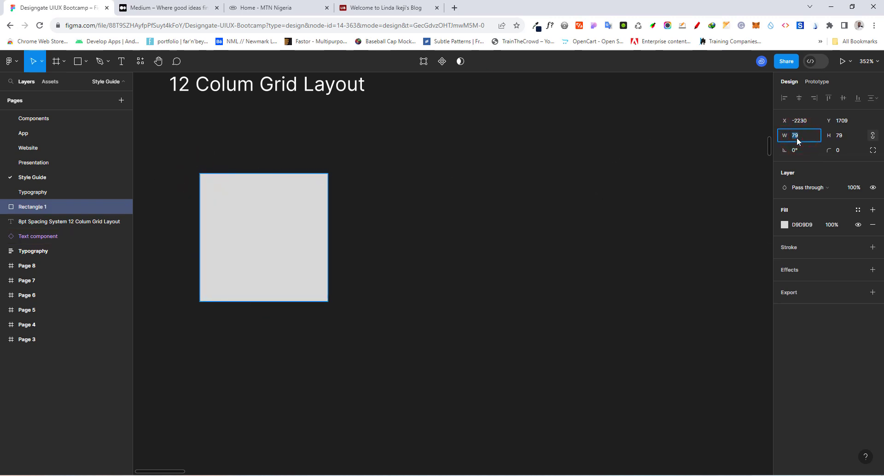
pyautogui.write('8')
pyautogui.click(844, 138)
pyautogui.press('Return')
# - Fill the square with the Primary/primary-50 colour style
pyautogui.scroll(10, 200, 169)
pyautogui.scroll(2, 249, 184)
pyautogui.scroll(-5, 249, 205)
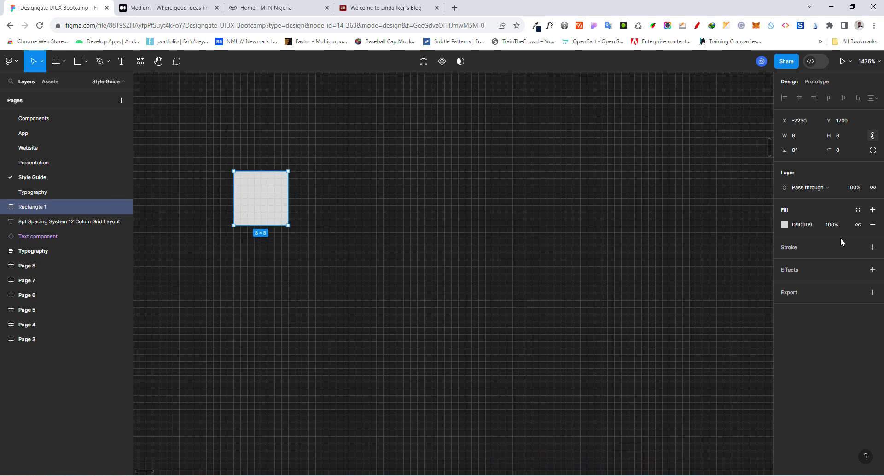
pyautogui.click(857, 210)
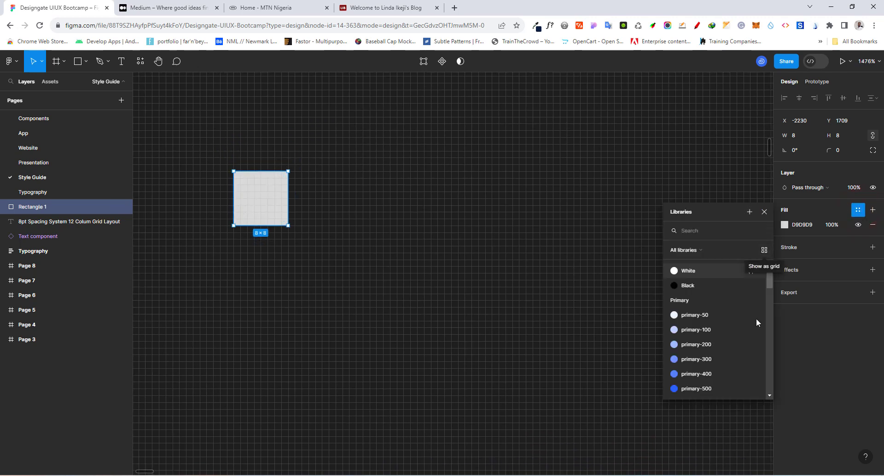
pyautogui.click(690, 315)
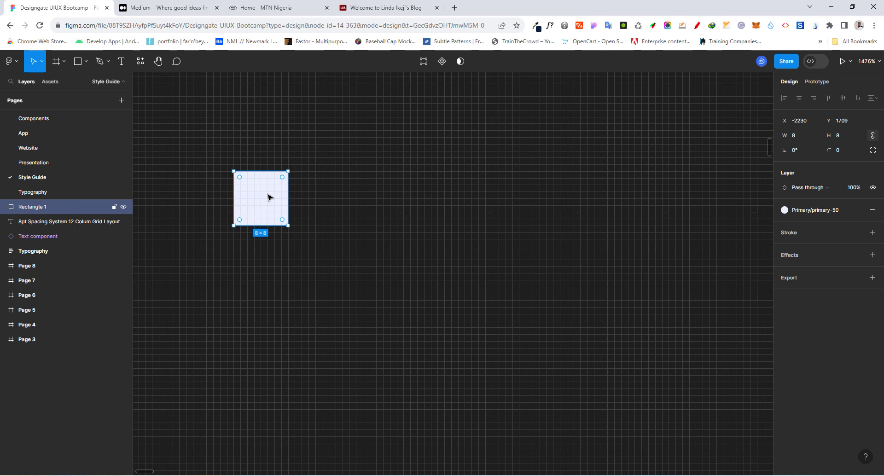
# - Duplicate the square to its right as 16×16 and 24×24 copies using +8 width
pyautogui.hotkey('ctrl', 'd')
pyautogui.moveTo(263, 199); pyautogui.dragTo(339, 201)
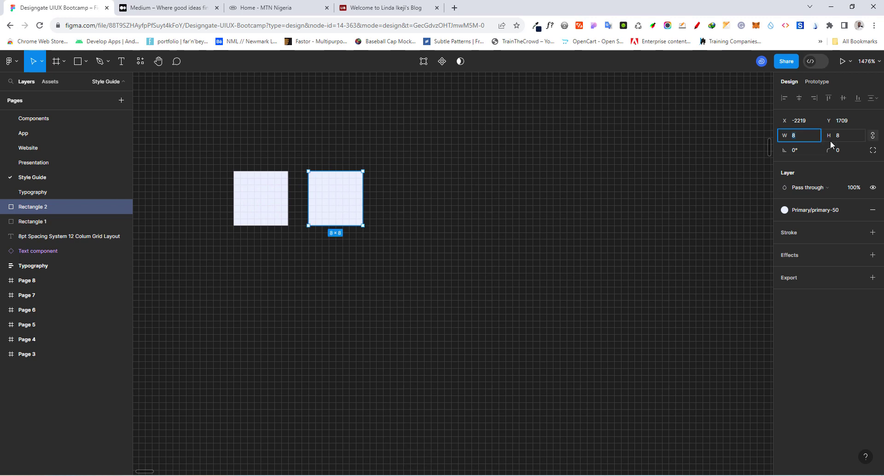
pyautogui.click(806, 137)
pyautogui.write('+8')
pyautogui.press('Return')
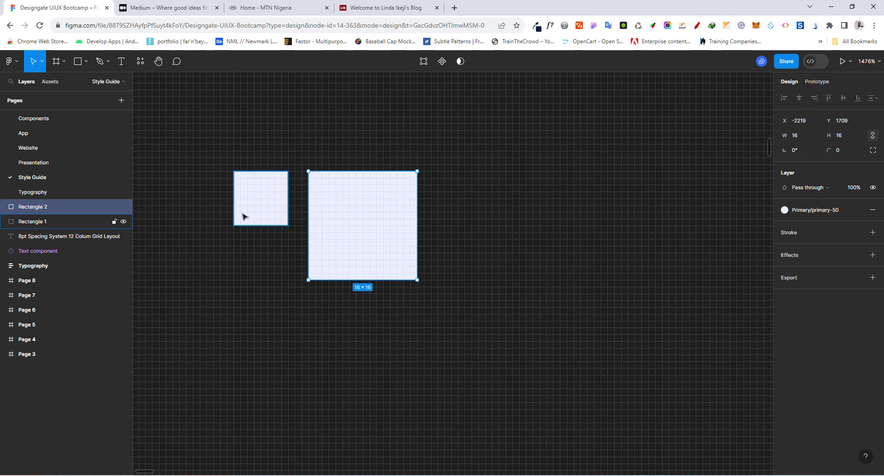
pyautogui.scroll(-3, 240, 216)
pyautogui.hotkey('ctrl', 'd')
pyautogui.moveTo(345, 223); pyautogui.dragTo(366, 223)
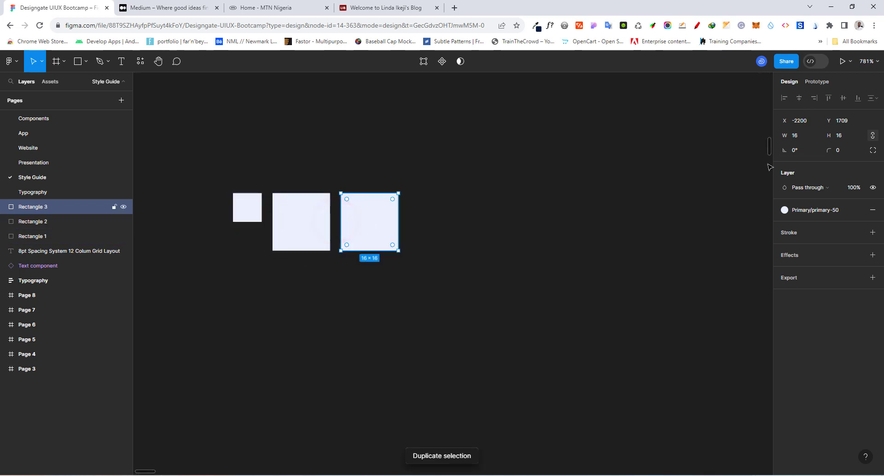
pyautogui.click(804, 136)
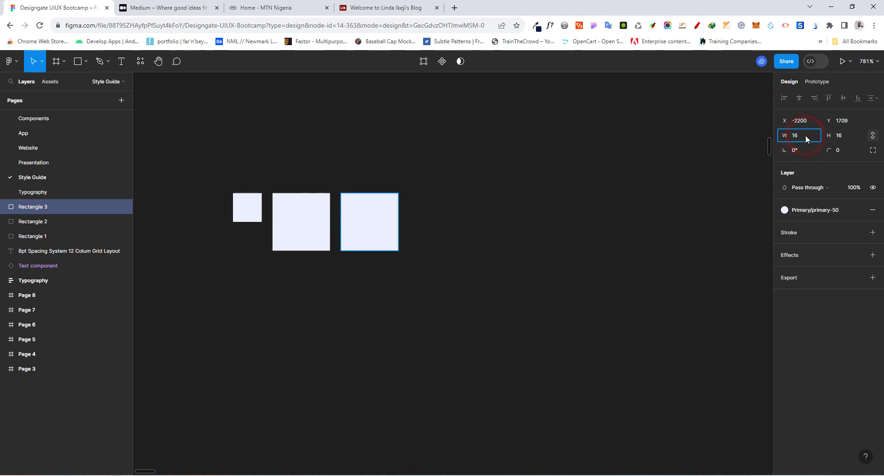
pyautogui.write('+8')
pyautogui.press('Return')
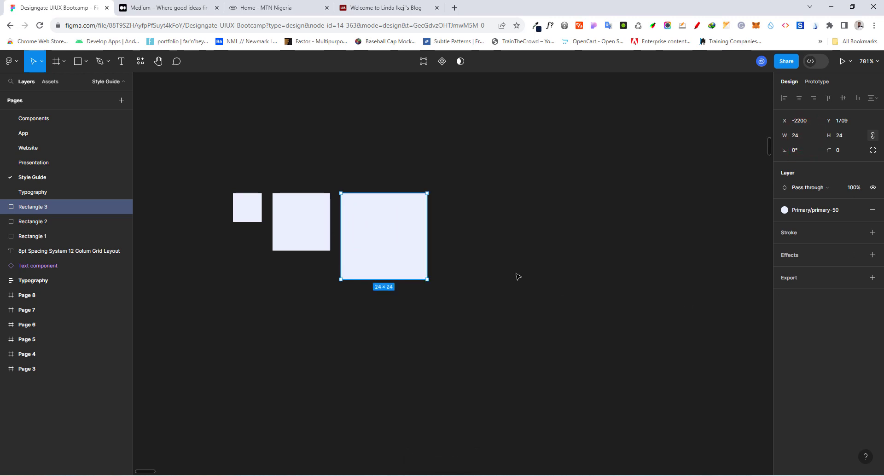
# - Add 32×32 and 40×40 copies at the right end of the row
pyautogui.hotkey('ctrl', 'd')
pyautogui.moveTo(467, 229); pyautogui.dragTo(497, 230)
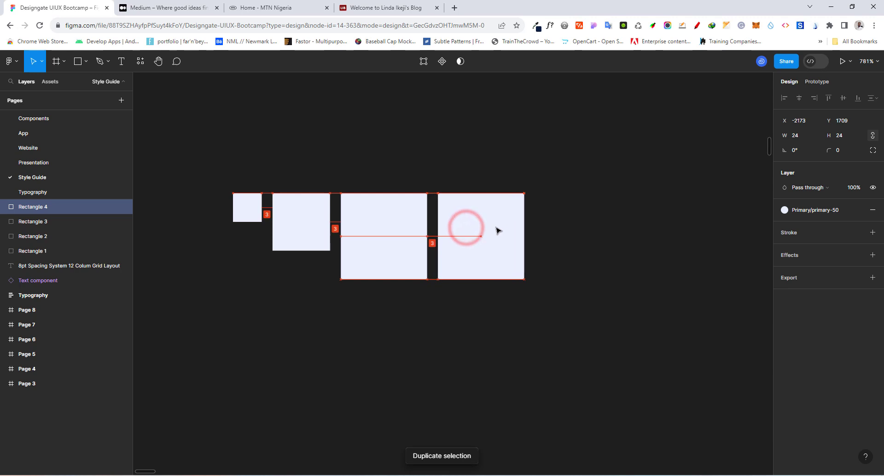
pyautogui.click(805, 135)
pyautogui.click(810, 136)
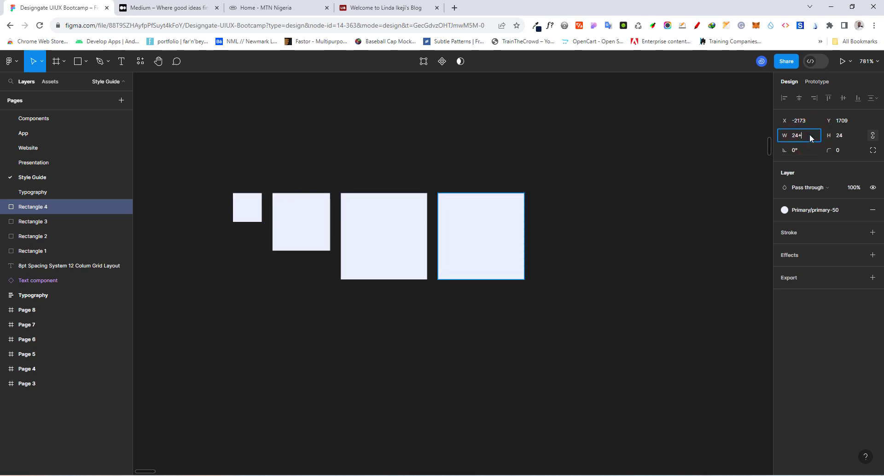
pyautogui.write('+8')
pyautogui.press('Return')
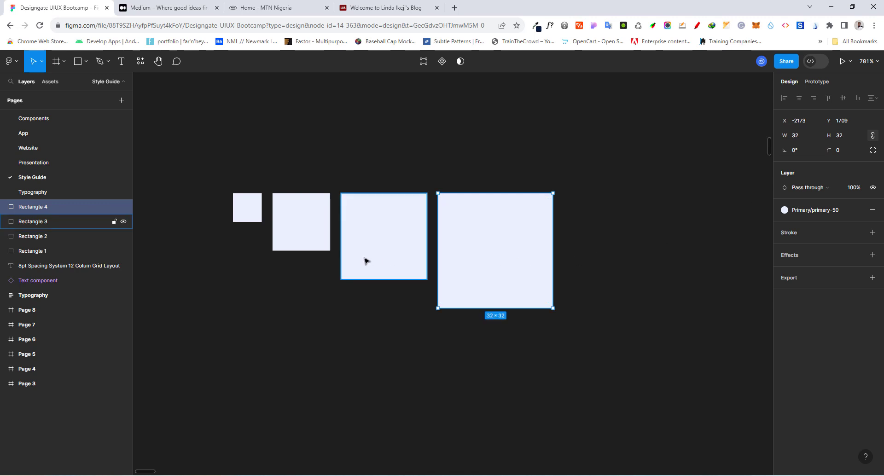
pyautogui.scroll(-2, 483, 246)
pyautogui.hotkey('ctrl', 'd')
pyautogui.click(544, 223)
pyautogui.moveTo(557, 225); pyautogui.dragTo(589, 224)
pyautogui.click(809, 136)
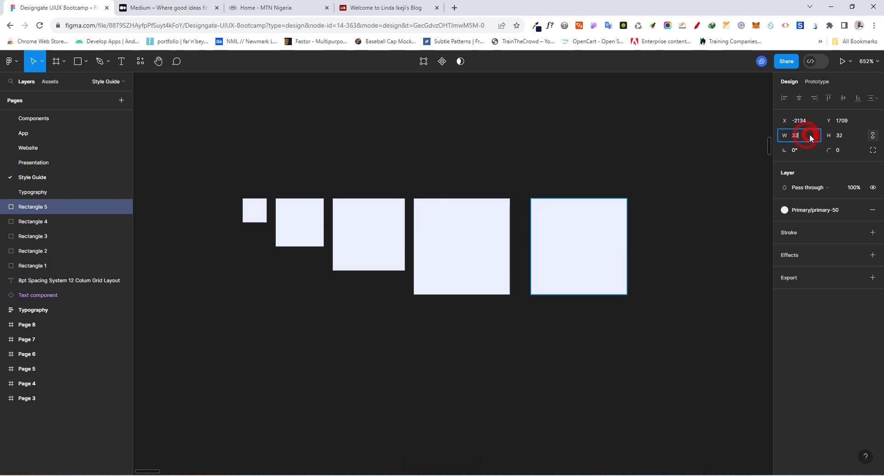
pyautogui.write('+8')
pyautogui.press('Return')
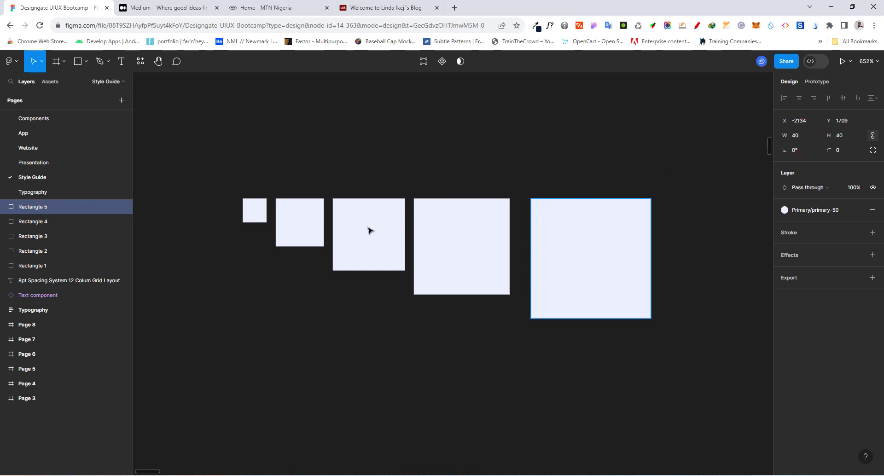
pyautogui.scroll(-3, 282, 237)
# - Duplicate the 40×40 square to the right and make the copy 56 px wide
pyautogui.scroll(2, 392, 268)
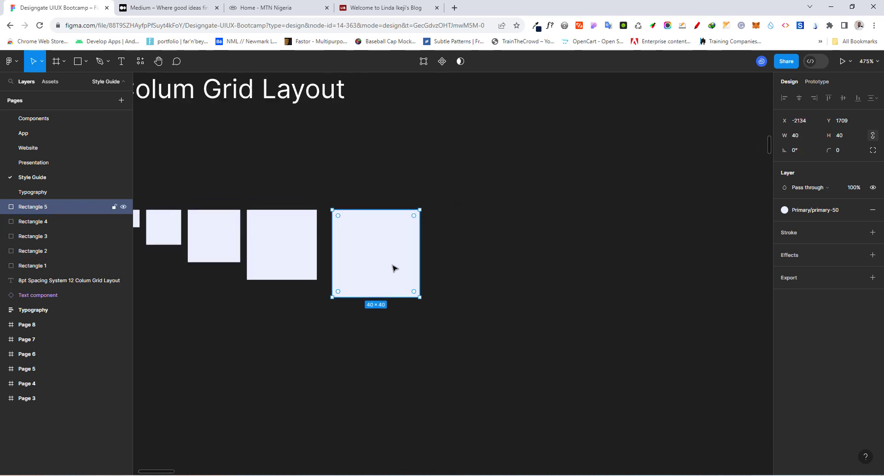
pyautogui.hotkey('ctrl', 'd')
pyautogui.moveTo(460, 235)
pyautogui.mouseDown()
pyautogui.moveTo(477, 236)
pyautogui.moveTo(468, 238)
pyautogui.mouseUp()
pyautogui.click(813, 137)
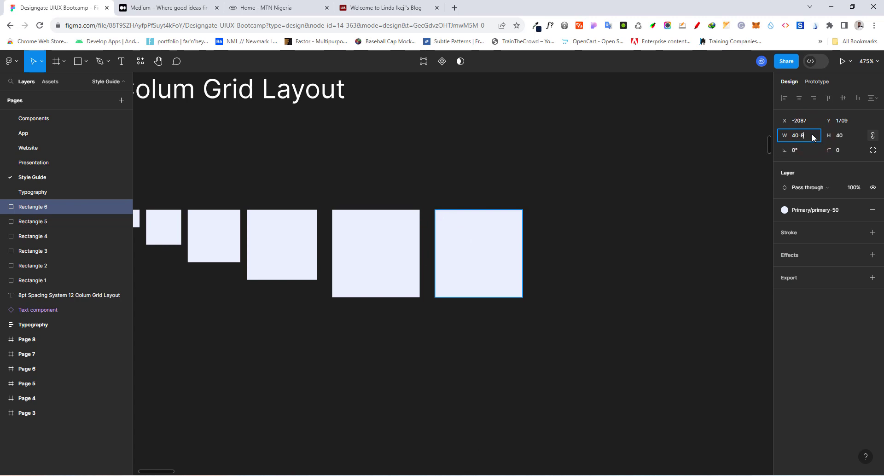
pyautogui.write('32')
pyautogui.press('Return')
pyautogui.click(812, 136)
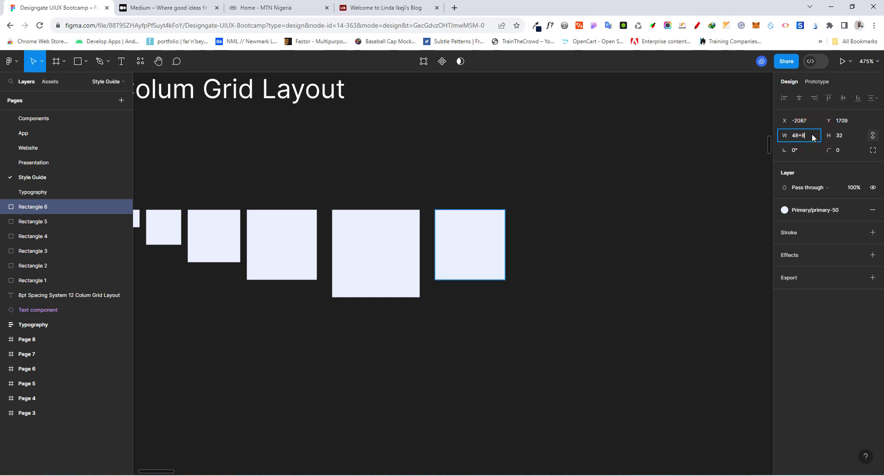
pyautogui.press('Return')
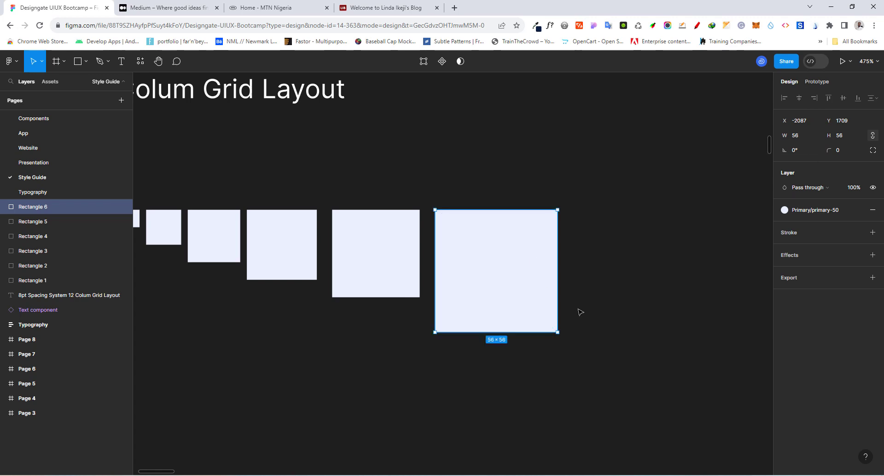
# - Duplicate the 56 px square and resize the first copy to 48 px
pyautogui.hotkey('ctrl', 'd')
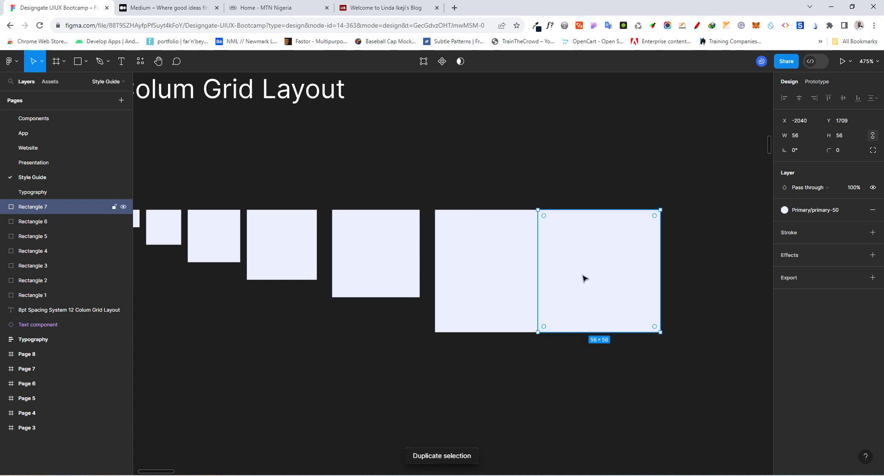
pyautogui.moveTo(585, 275); pyautogui.dragTo(617, 276)
pyautogui.click(364, 231)
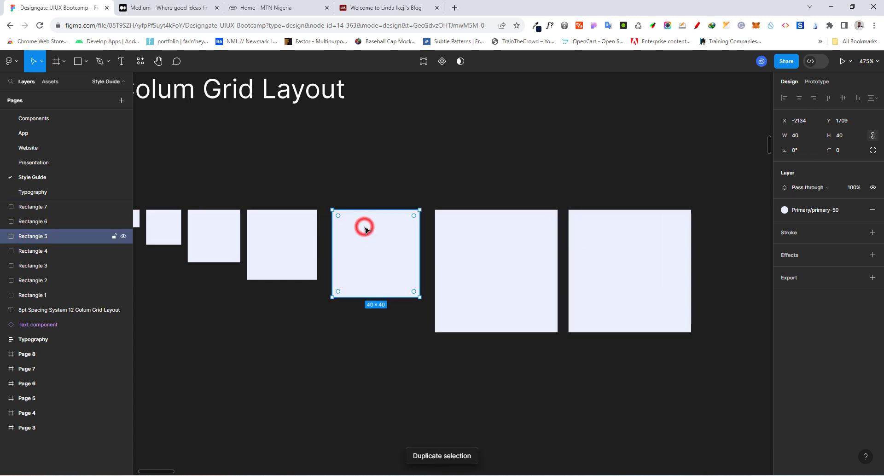
pyautogui.click(530, 263)
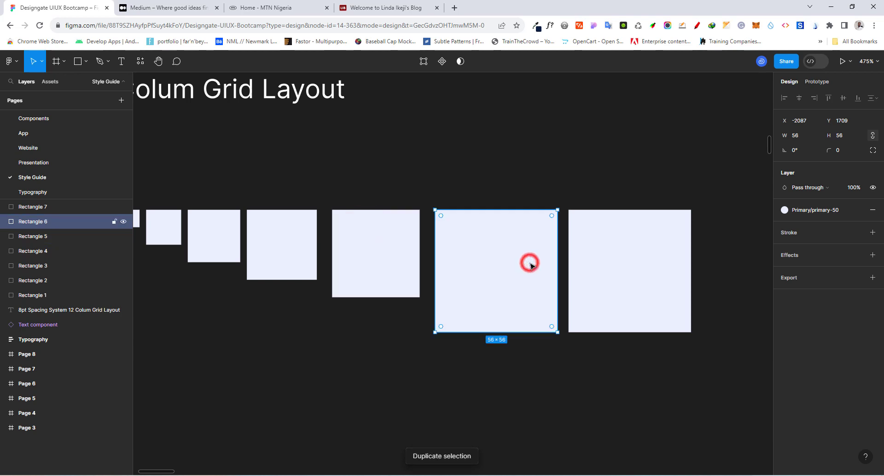
pyautogui.click(800, 136)
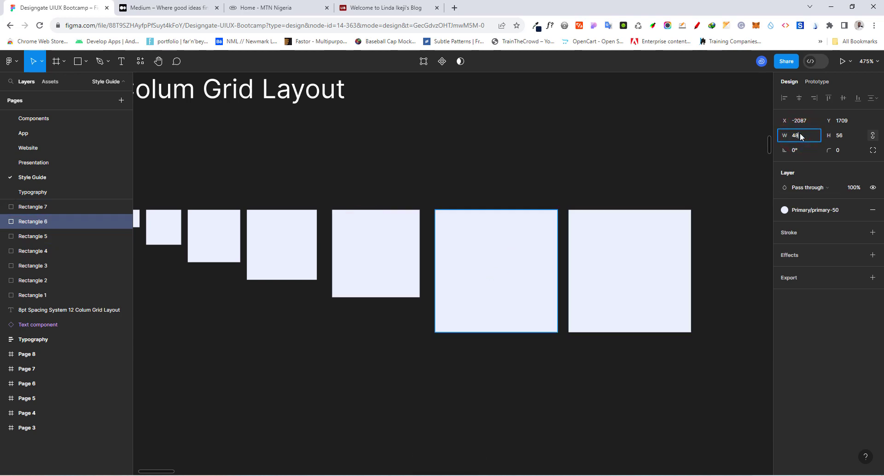
pyautogui.write('48')
pyautogui.press('Return')
# - Add a 64×64 square at the end of the row
pyautogui.click(630, 267)
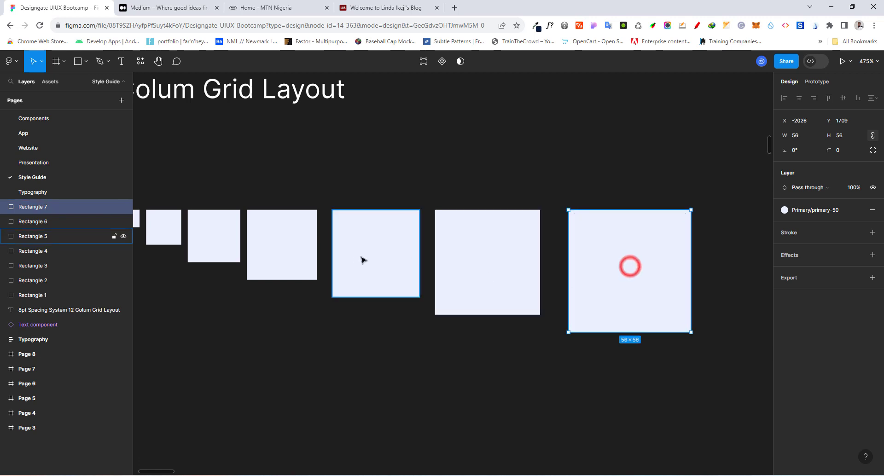
pyautogui.scroll(-3, 352, 259)
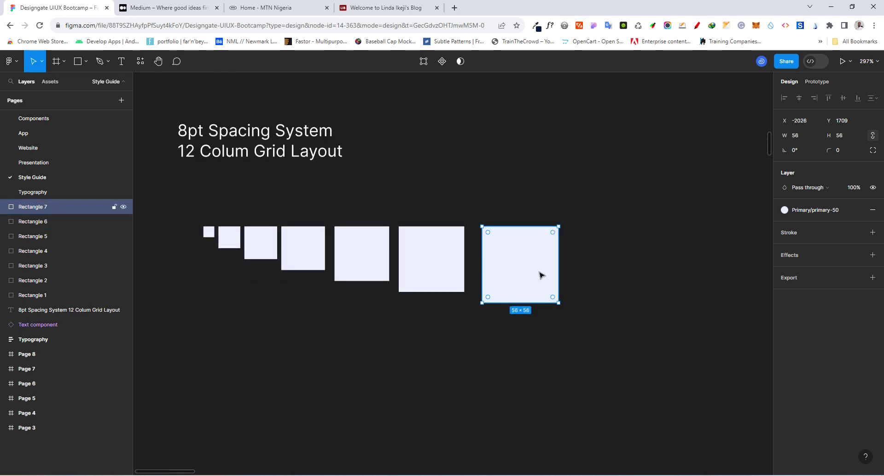
pyautogui.hotkey('ctrl', 'd')
pyautogui.moveTo(523, 252); pyautogui.dragTo(606, 254)
pyautogui.click(803, 136)
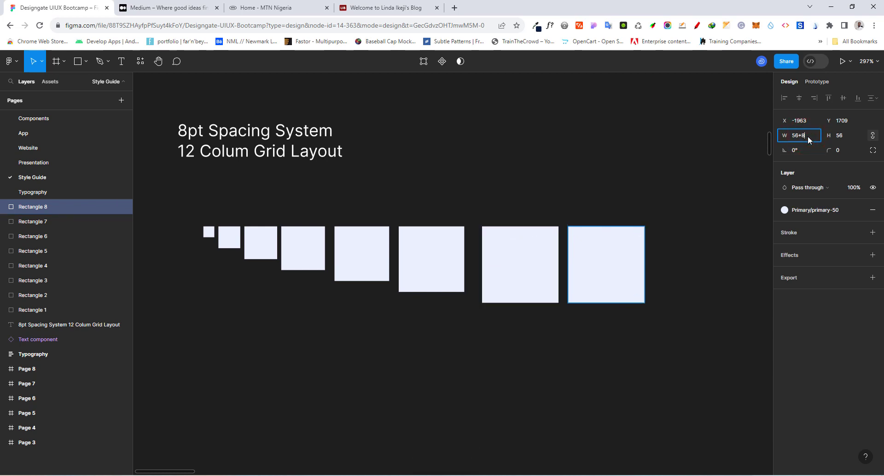
pyautogui.write('+8')
pyautogui.press('Return')
pyautogui.click(379, 328)
# - Tidy up the eight squares into a row with 16 px spacing
pyautogui.moveTo(167, 204); pyautogui.dragTo(685, 353)
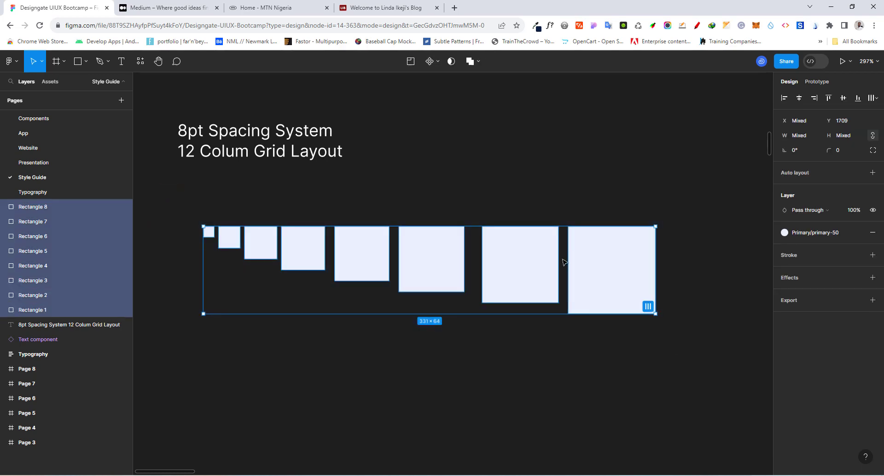
pyautogui.click(873, 98)
pyautogui.click(770, 117)
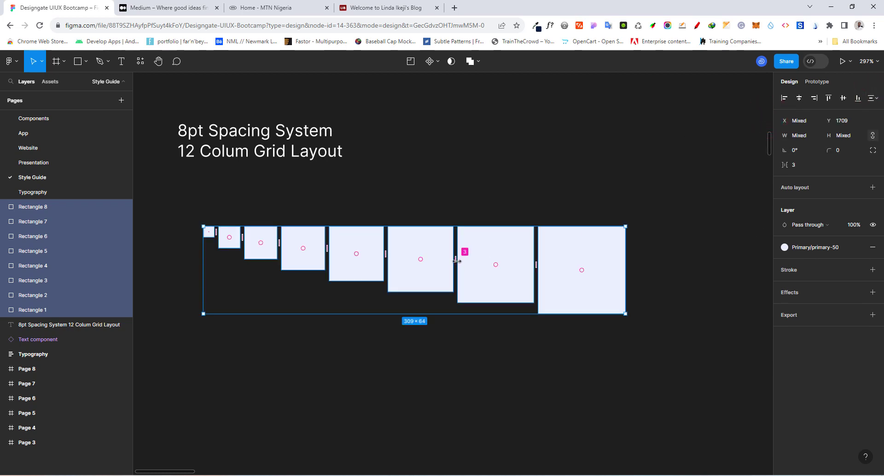
pyautogui.click(797, 170)
pyautogui.write('16')
pyautogui.press('Return')
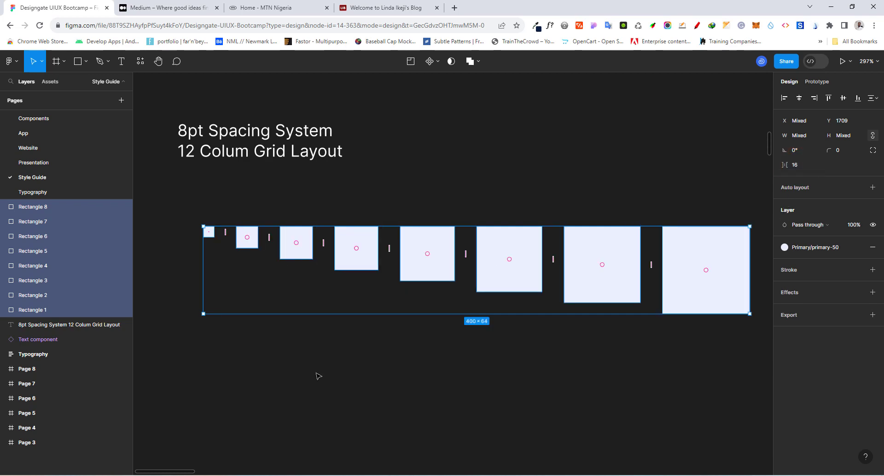
# - Reselect the tidied row of squares and adjust its position
pyautogui.scroll(-3, 296, 335)
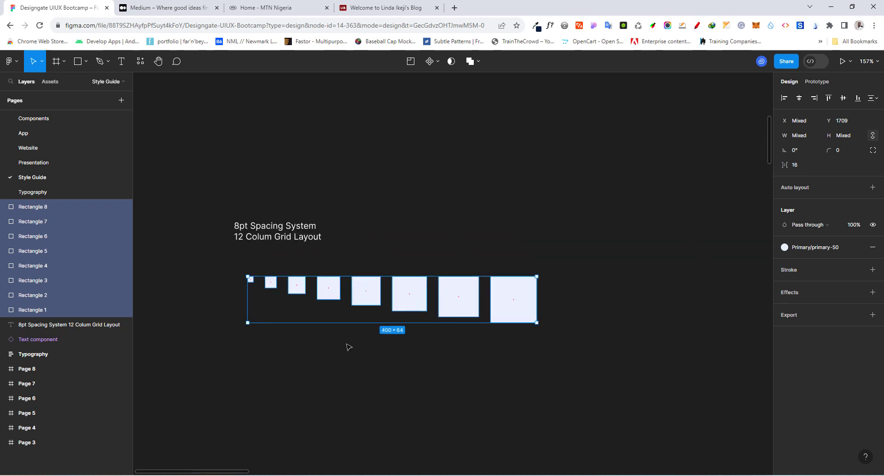
pyautogui.click(517, 368)
pyautogui.moveTo(212, 262); pyautogui.dragTo(572, 356)
pyautogui.click(359, 400)
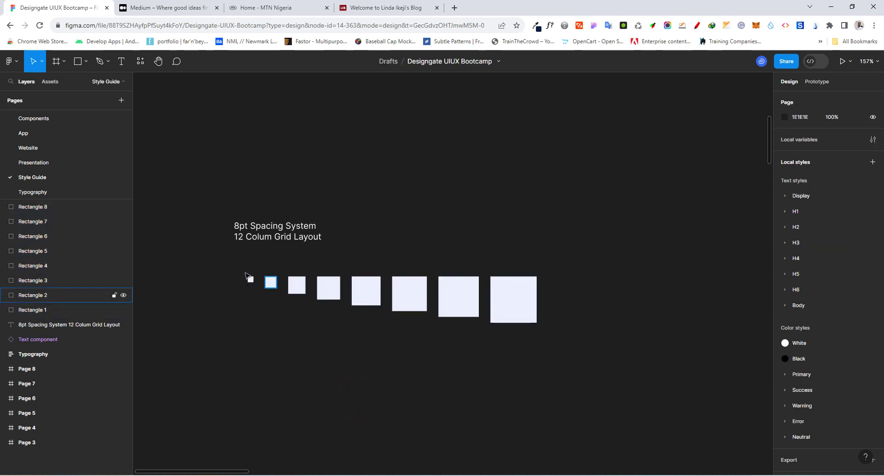
pyautogui.moveTo(229, 264); pyautogui.dragTo(551, 333)
pyautogui.moveTo(410, 295); pyautogui.dragTo(420, 326)
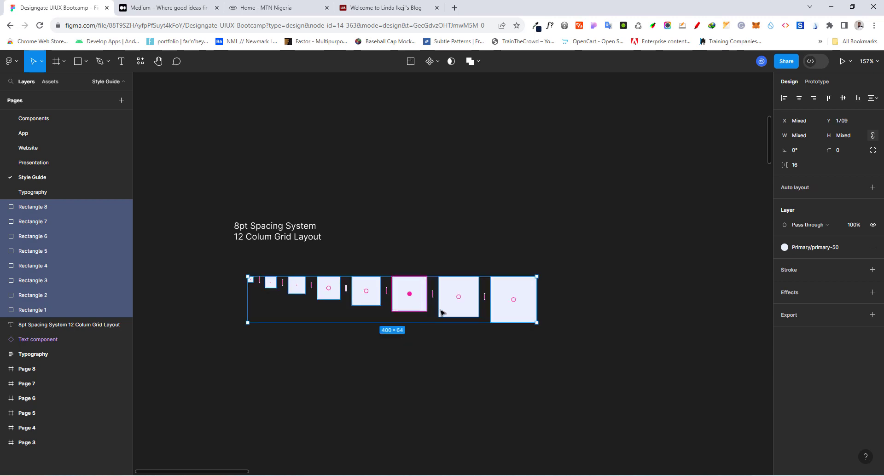
pyautogui.click(367, 350)
# - Duplicate the 8×8 square to its left, resize the copy to 4×4, and align it
pyautogui.scroll(10, 239, 287)
pyautogui.click(339, 262)
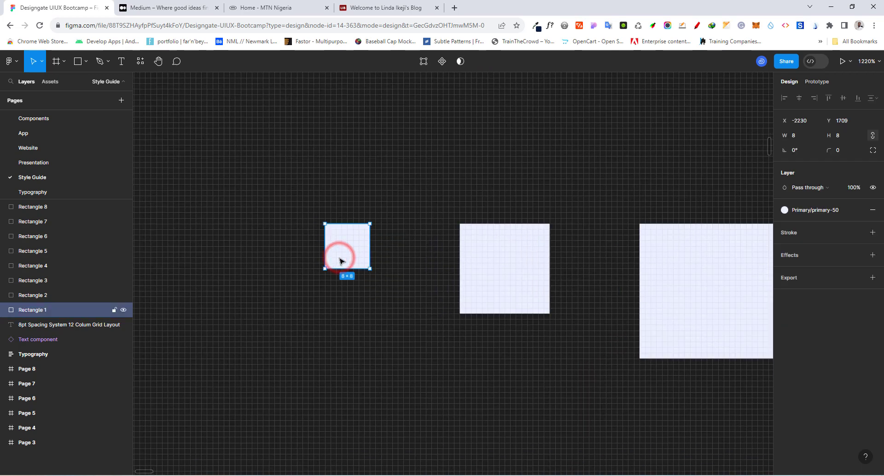
pyautogui.hotkey('ctrl', 'd')
pyautogui.moveTo(353, 252); pyautogui.dragTo(286, 251)
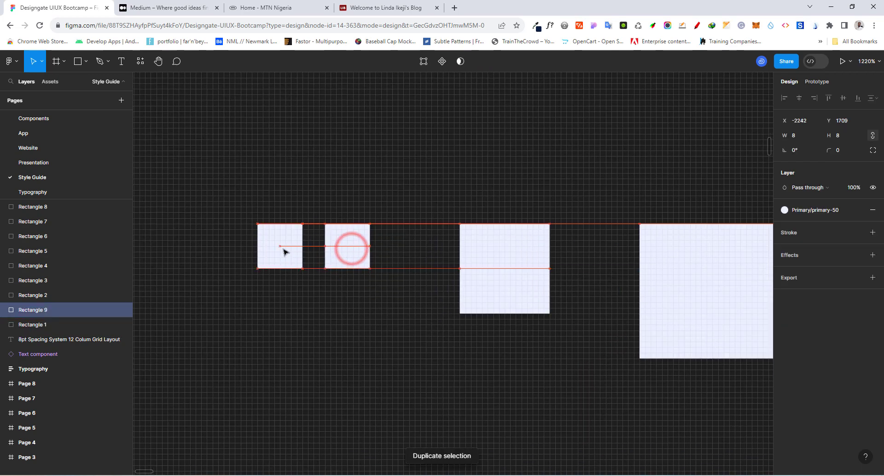
pyautogui.click(800, 136)
pyautogui.write('4')
pyautogui.press('Return')
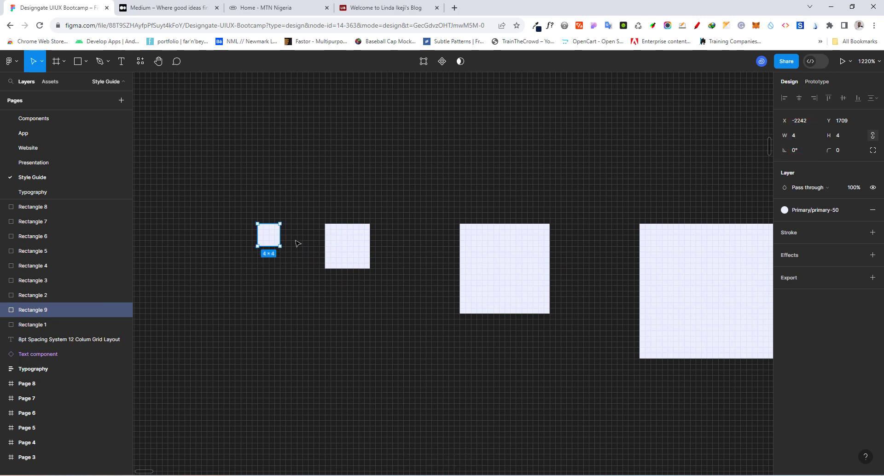
pyautogui.moveTo(271, 235); pyautogui.dragTo(279, 238)
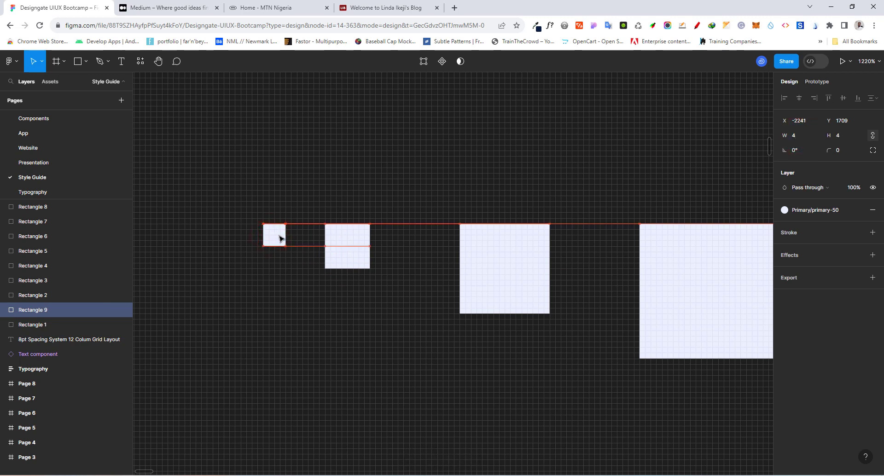
pyautogui.scroll(-10, 266, 232)
pyautogui.click(283, 279)
pyautogui.scroll(-5, 238, 233)
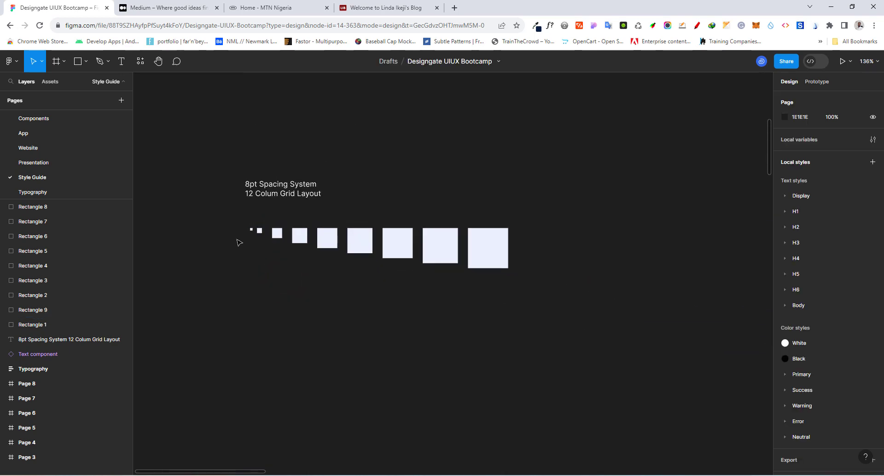
# - Drag all nine squares up beside the 8pt Spacing System heading
pyautogui.moveTo(215, 213); pyautogui.dragTo(544, 299)
pyautogui.moveTo(444, 246); pyautogui.dragTo(441, 254)
pyautogui.scroll(-10, 406, 207)
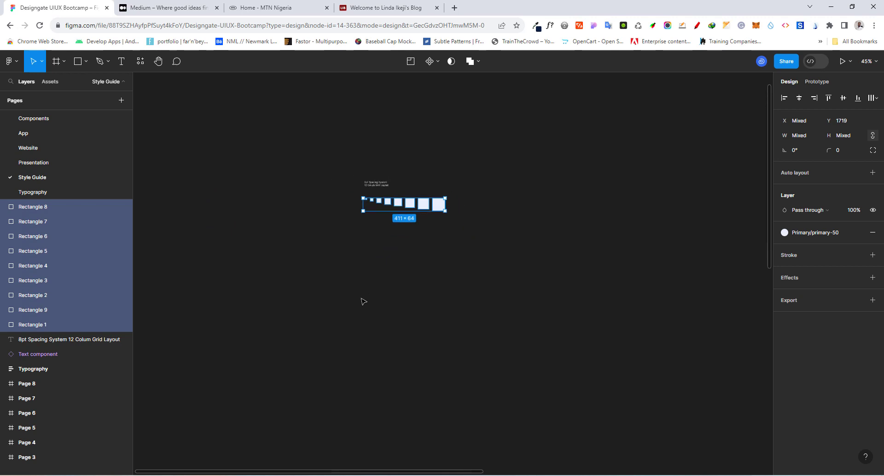
pyautogui.scroll(5, 405, 258)
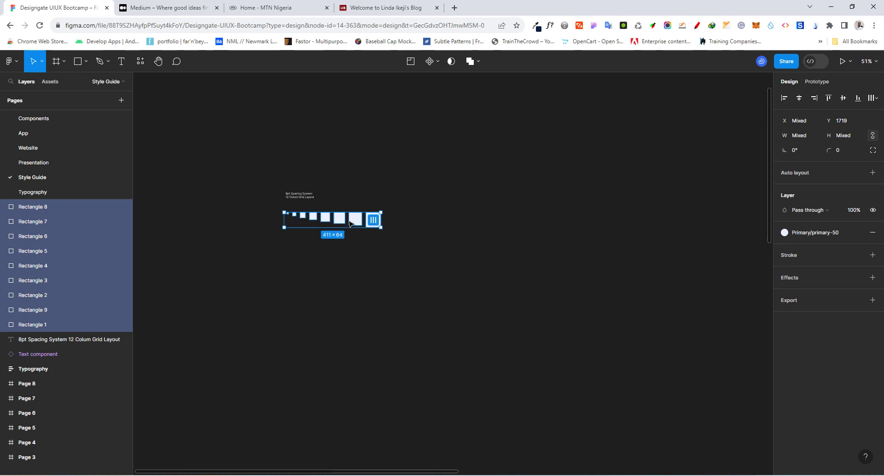
pyautogui.moveTo(398, 212); pyautogui.dragTo(541, 178)
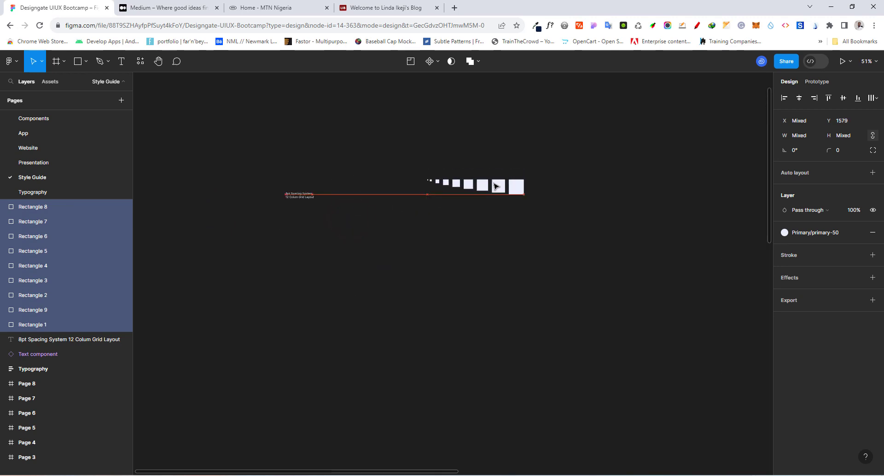
pyautogui.click(444, 257)
pyautogui.moveTo(208, 146); pyautogui.dragTo(284, 153)
pyautogui.click(292, 184)
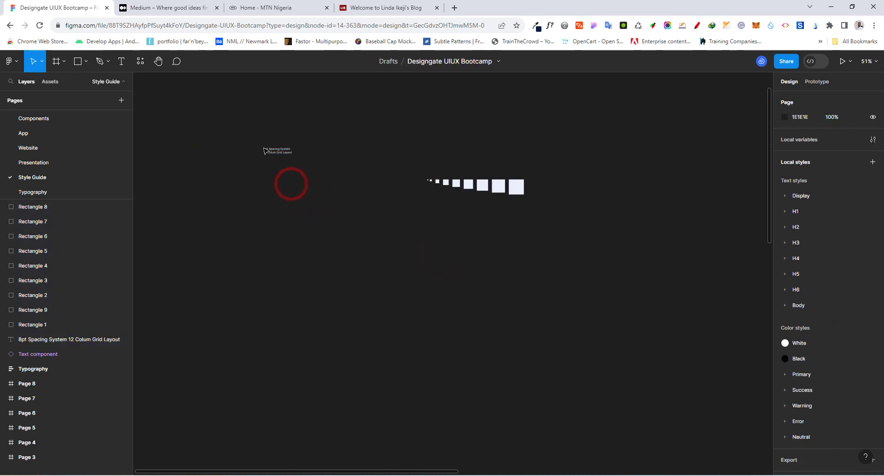
pyautogui.scroll(5, 276, 161)
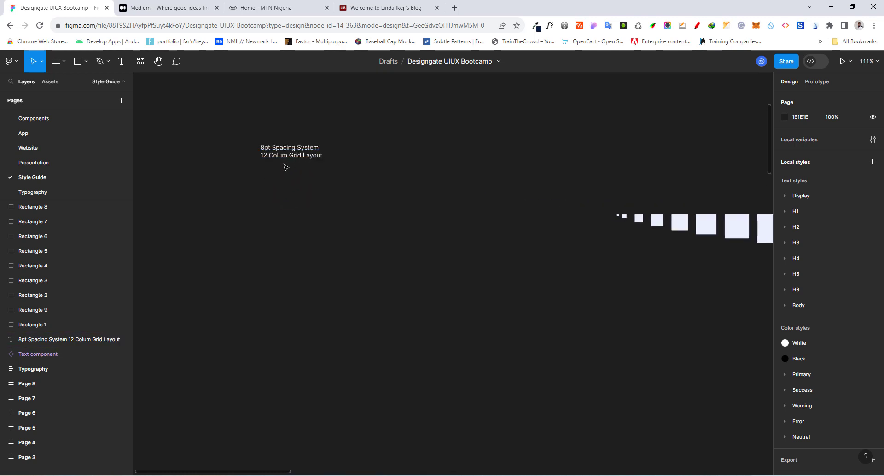
pyautogui.scroll(-4, 283, 152)
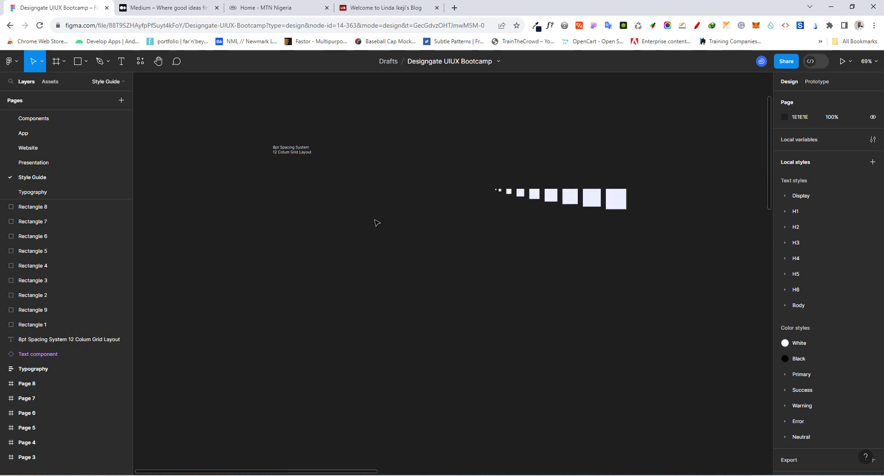
# - Add a 1440×1024 Desktop frame from the presets and shift it right
pyautogui.click(54, 61)
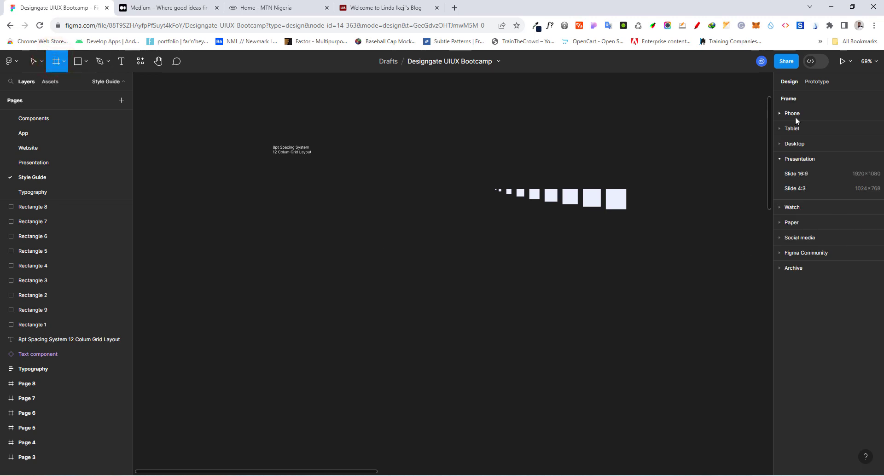
pyautogui.click(788, 144)
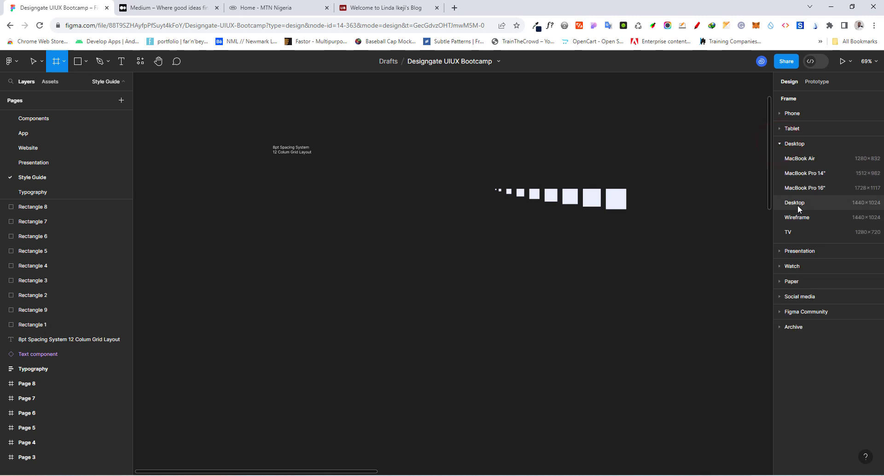
pyautogui.click(797, 203)
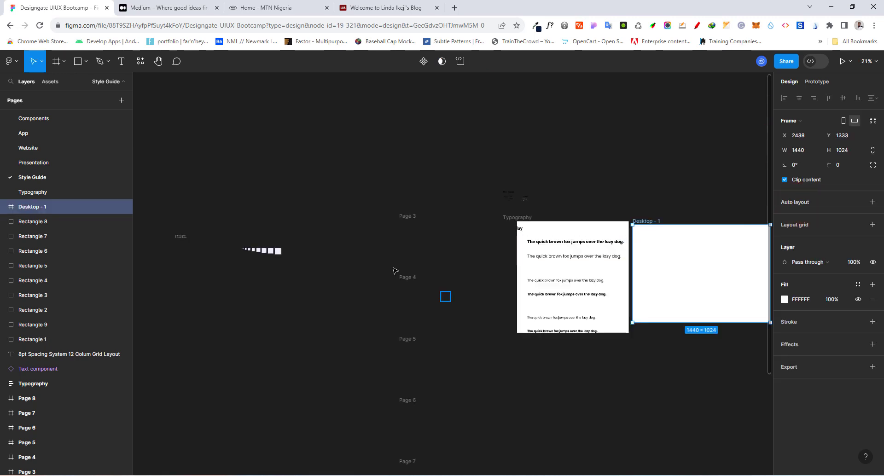
pyautogui.scroll(-2, 322, 249)
pyautogui.hscroll(5, 298, 248)
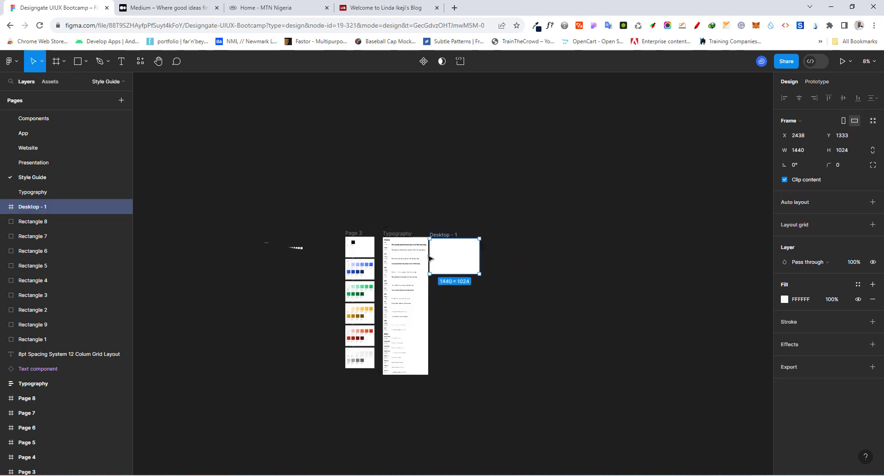
pyautogui.scroll(2, 457, 250)
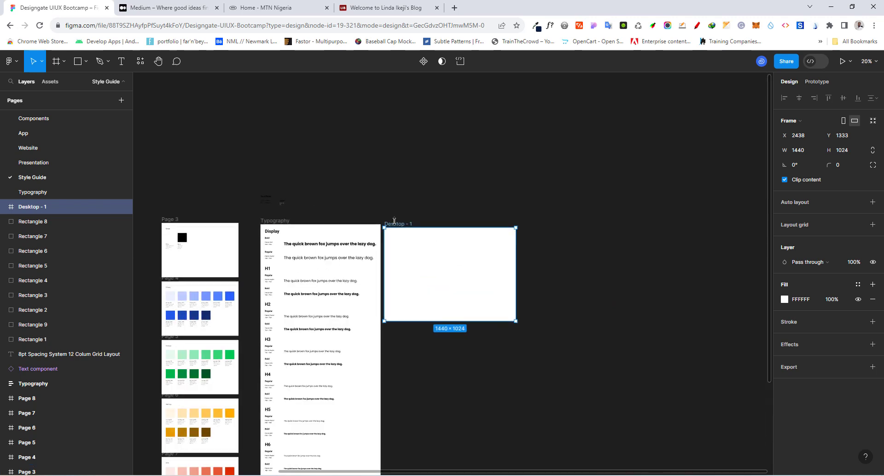
pyautogui.moveTo(395, 223); pyautogui.dragTo(403, 224)
# - Select the nine spacing squares and move them beside the new frame
pyautogui.scroll(-4, 467, 249)
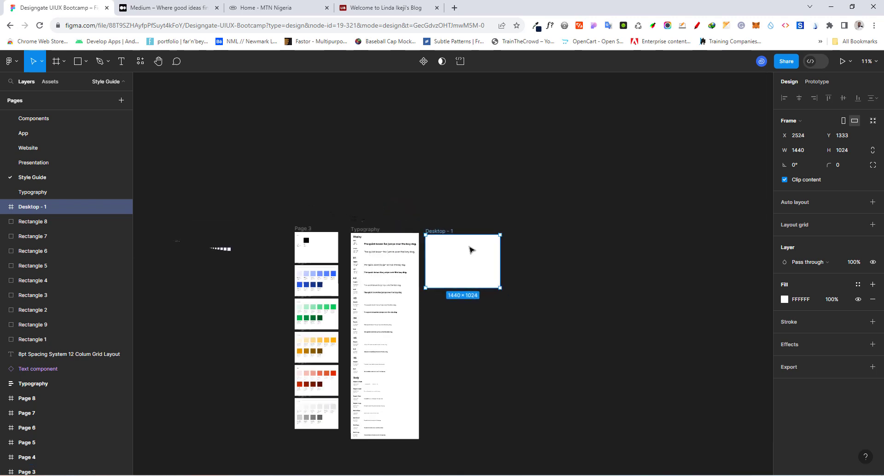
pyautogui.moveTo(198, 233); pyautogui.dragTo(534, 240)
pyautogui.scroll(5, 544, 294)
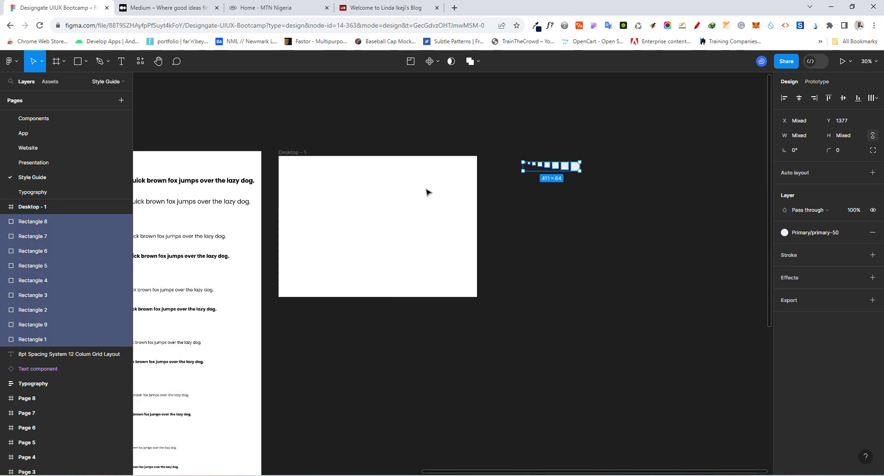
pyautogui.scroll(4, 343, 193)
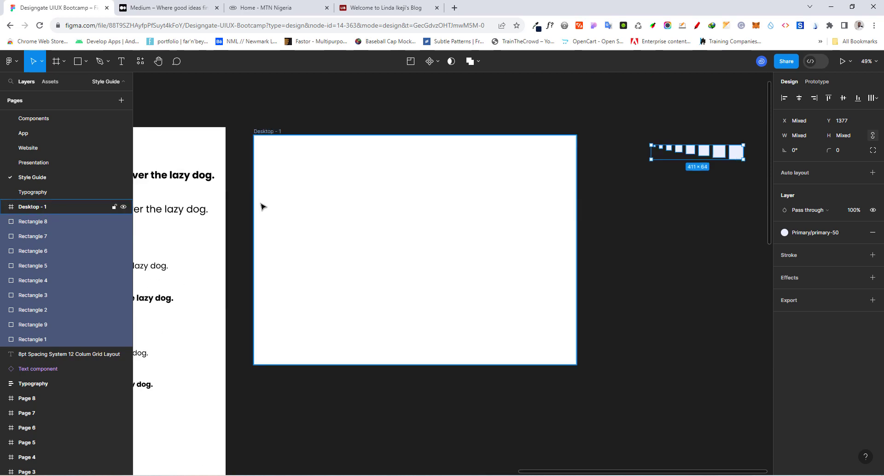
pyautogui.scroll(1, 273, 224)
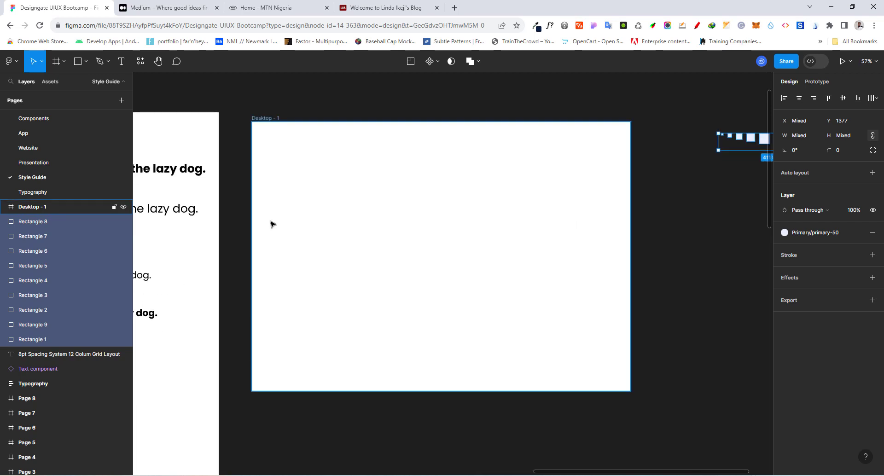
# - Give Desktop - 1 a 12-column Stretch layout grid with 32 gutter and 80 margin
pyautogui.click(261, 118)
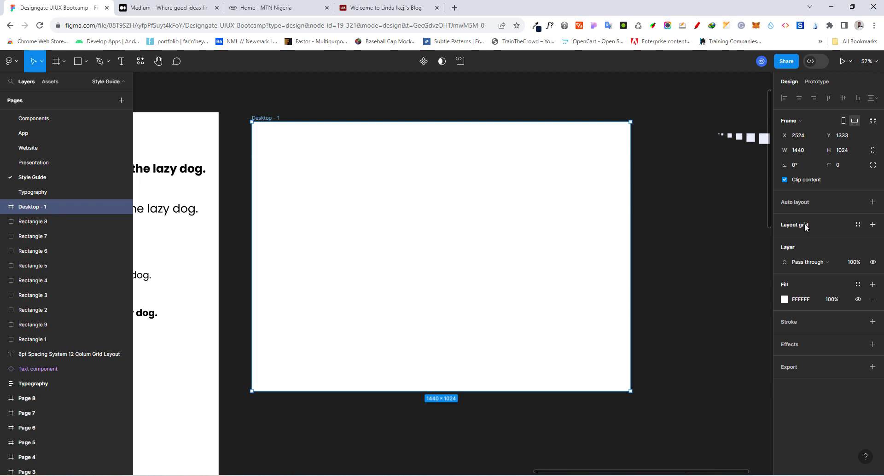
pyautogui.click(871, 225)
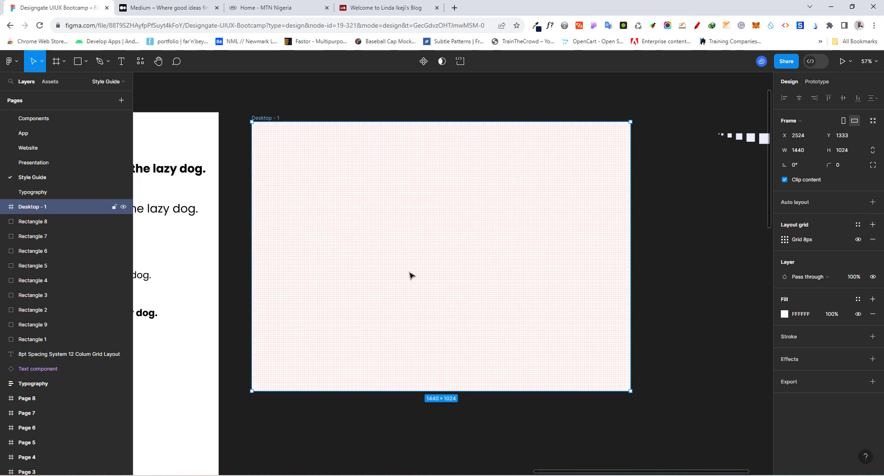
pyautogui.click(786, 242)
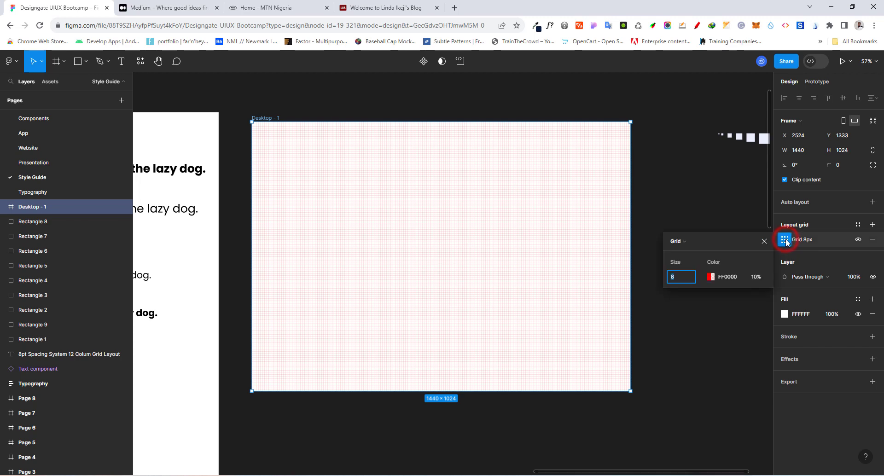
pyautogui.click(686, 240)
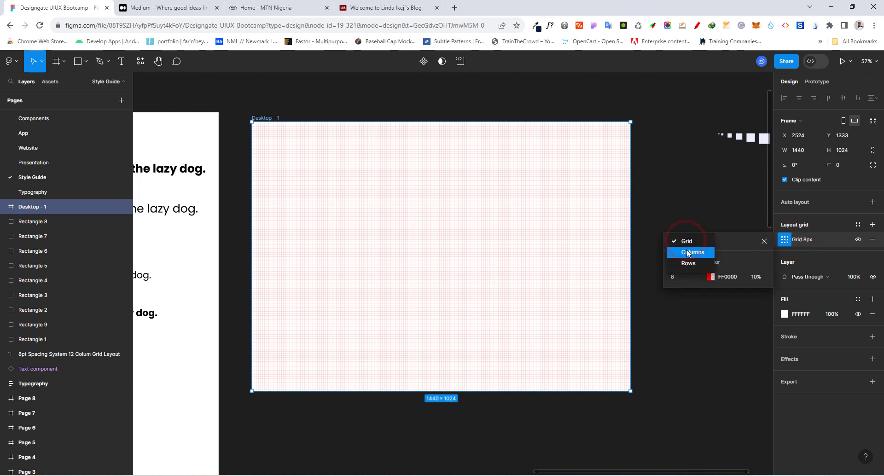
pyautogui.click(687, 252)
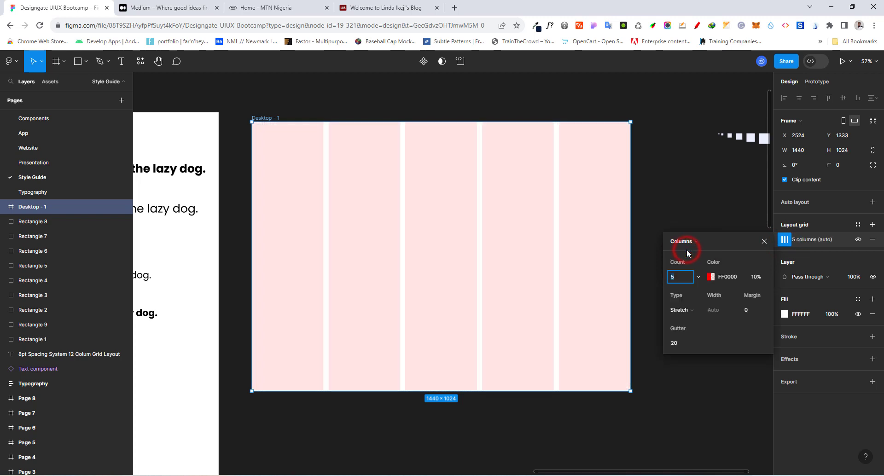
pyautogui.click(672, 282)
pyautogui.press('Return')
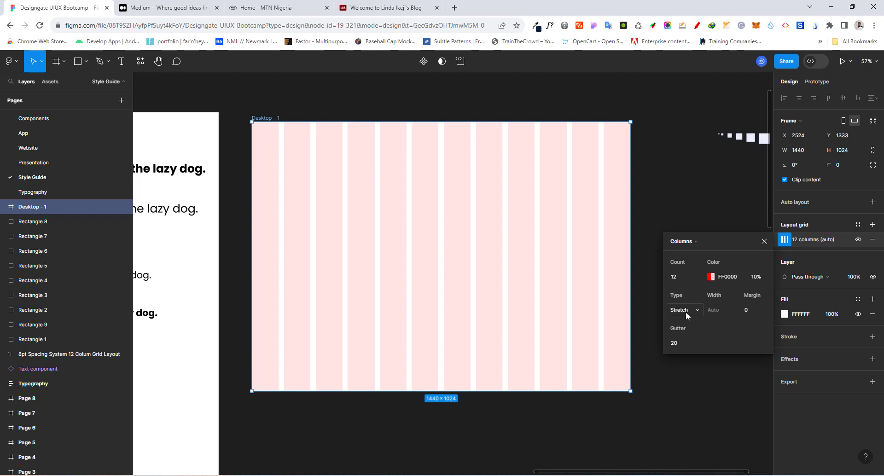
pyautogui.click(686, 312)
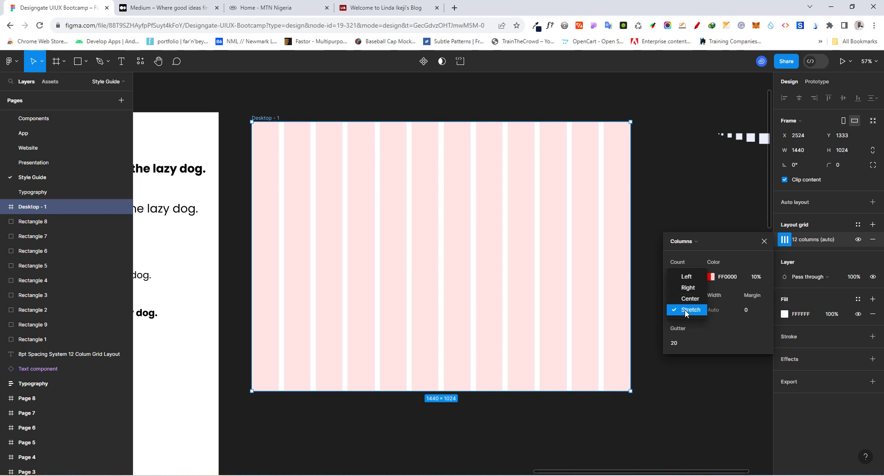
pyautogui.click(685, 311)
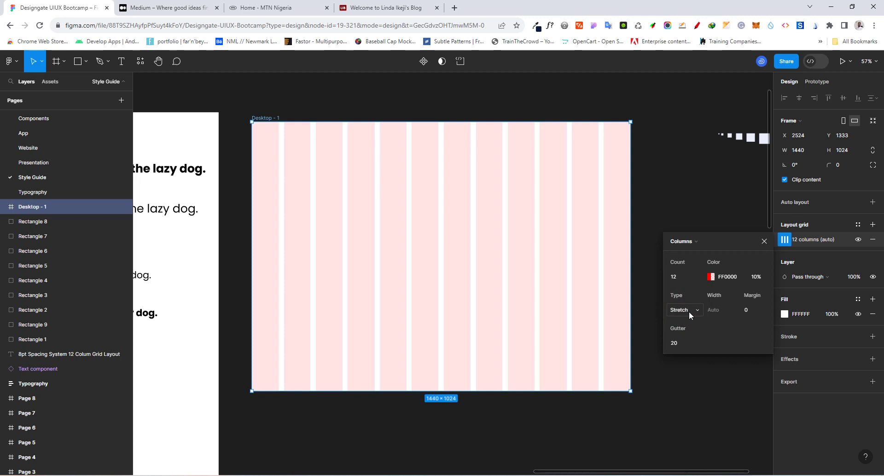
pyautogui.click(677, 343)
pyautogui.press('Return')
pyautogui.click(746, 310)
pyautogui.write('80')
pyautogui.press('Return')
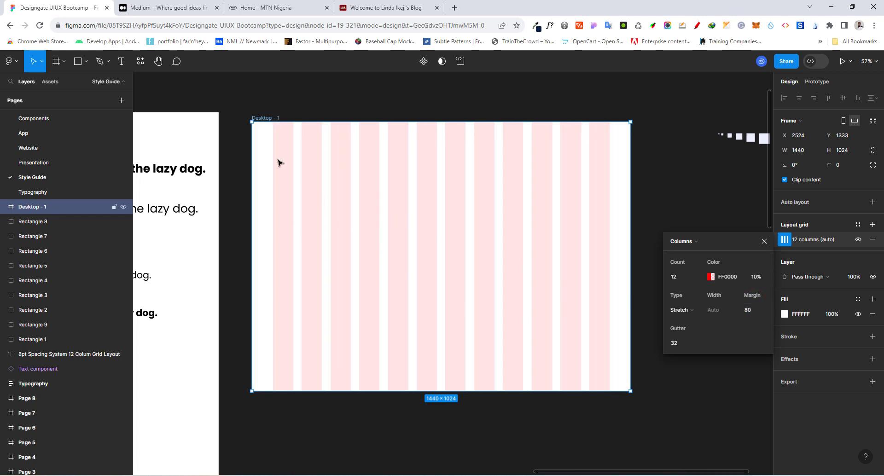
# - Rename the frame to 'Strechy'
pyautogui.doubleClick(267, 119)
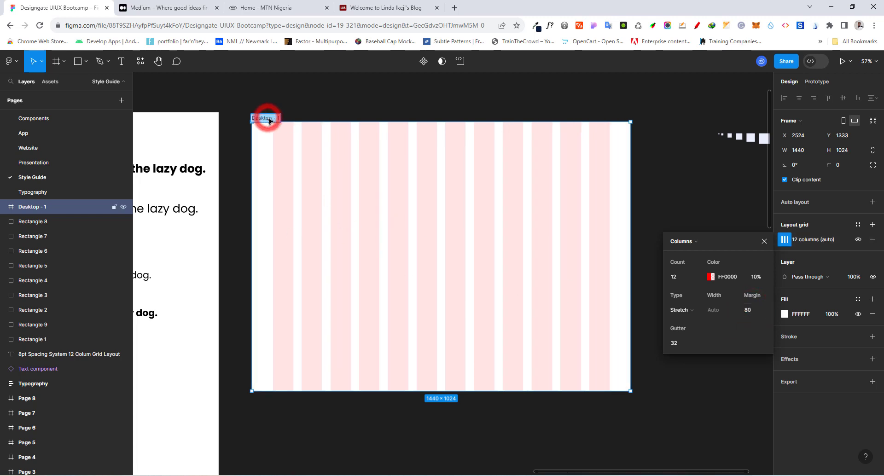
pyautogui.write('Strechy')
pyautogui.press('Return')
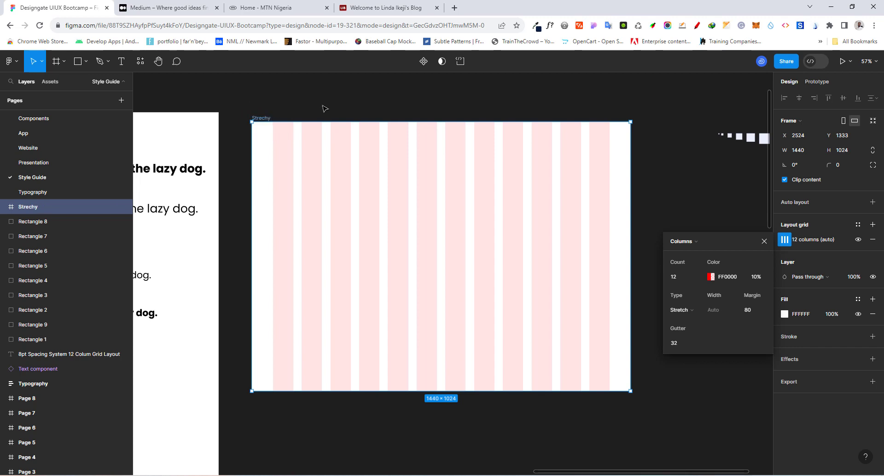
pyautogui.click(325, 105)
pyautogui.click(262, 116)
# - Save the Strechy frame's 12-column grid as the grid style '12-Col-Grid-Fluid'
pyautogui.scroll(-3, 346, 167)
pyautogui.scroll(1, 385, 223)
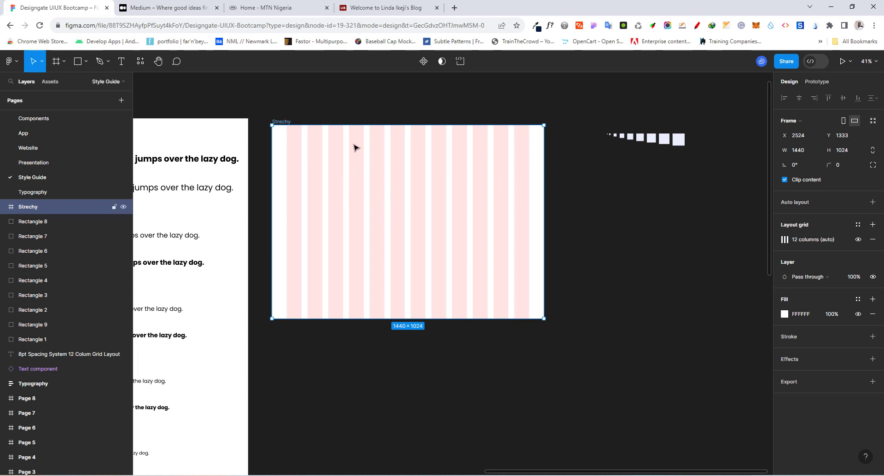
pyautogui.click(858, 226)
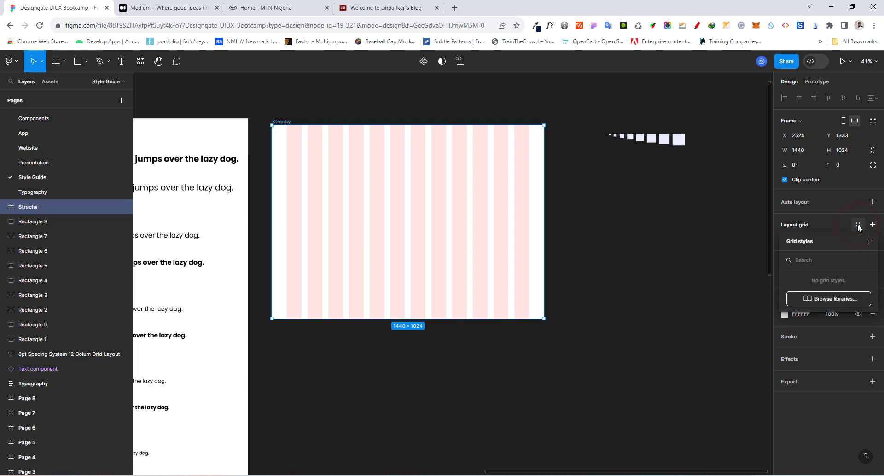
pyautogui.click(869, 241)
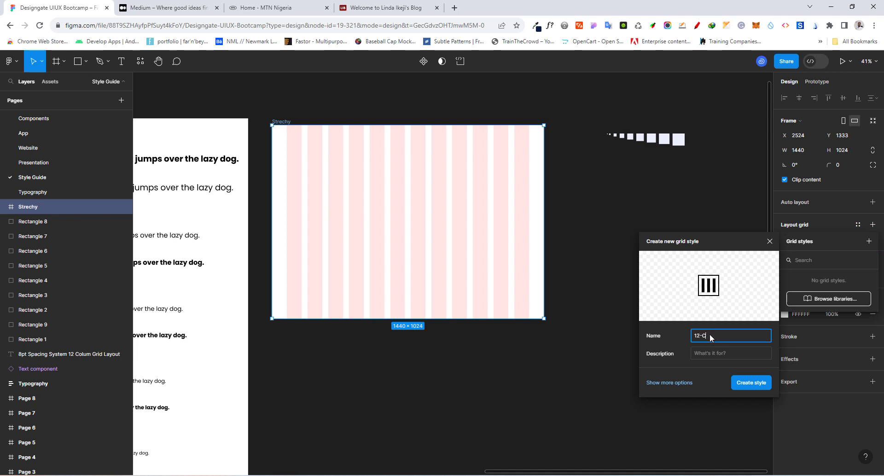
pyautogui.write('12-Col G')
pyautogui.click(753, 382)
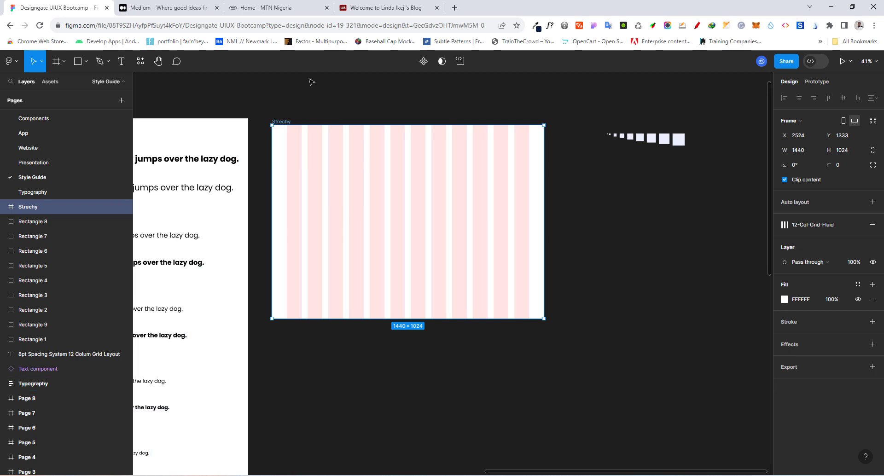
# - Add a 1440×1024 Desktop frame below Strechy and rename it 'Fixed'
pyautogui.click(54, 65)
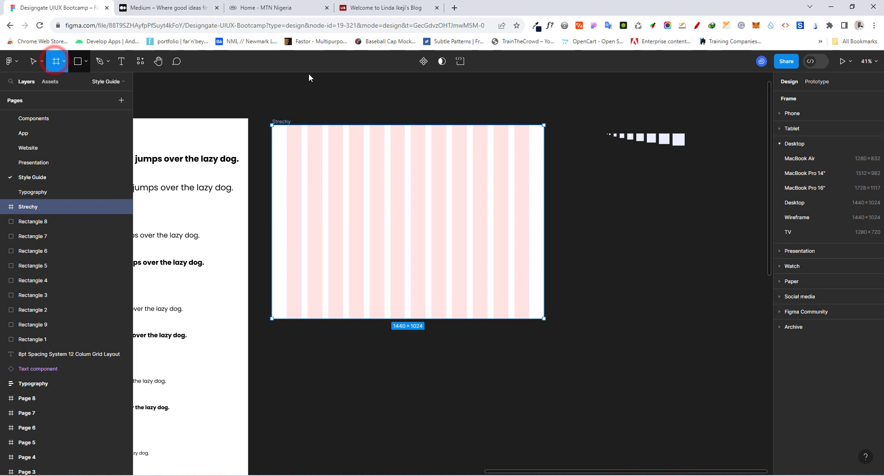
pyautogui.click(816, 204)
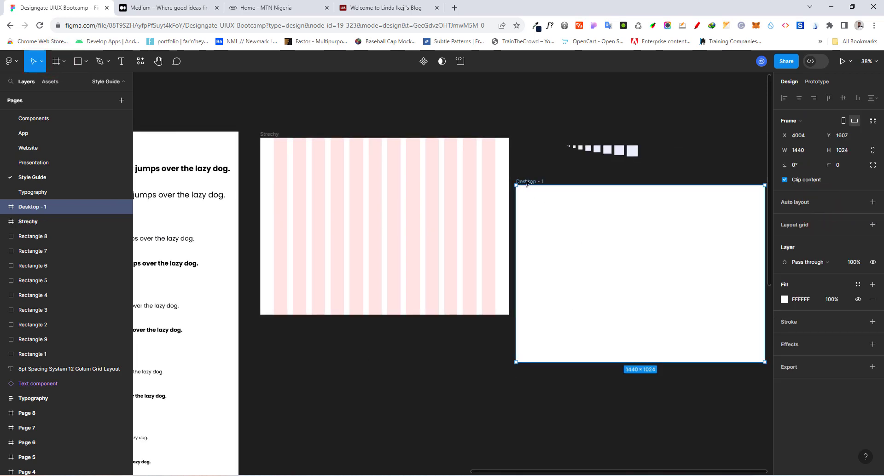
pyautogui.moveTo(526, 182); pyautogui.dragTo(270, 326)
pyautogui.doubleClick(272, 325)
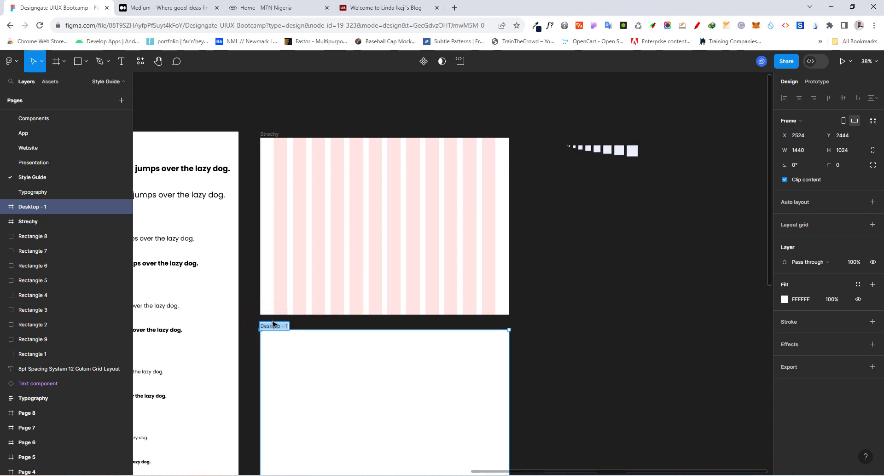
pyautogui.write('Fixed')
pyautogui.press('Return')
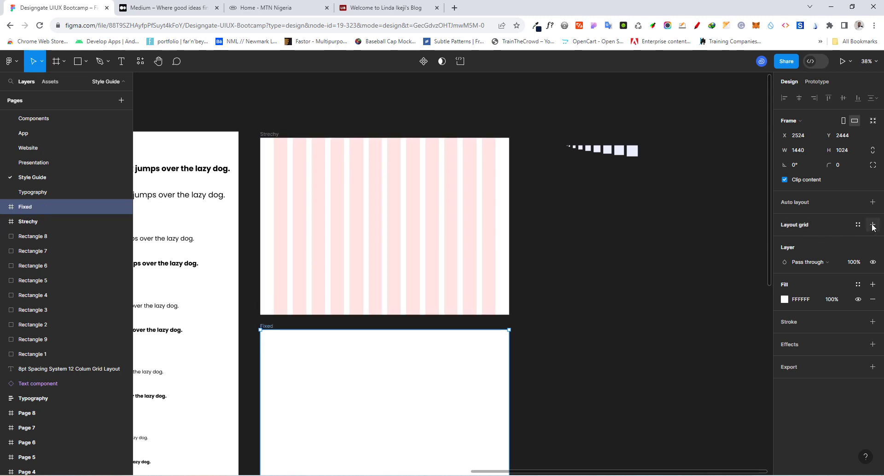
# - Add a Columns layout grid to the Fixed frame with a count of 12
pyautogui.click(873, 225)
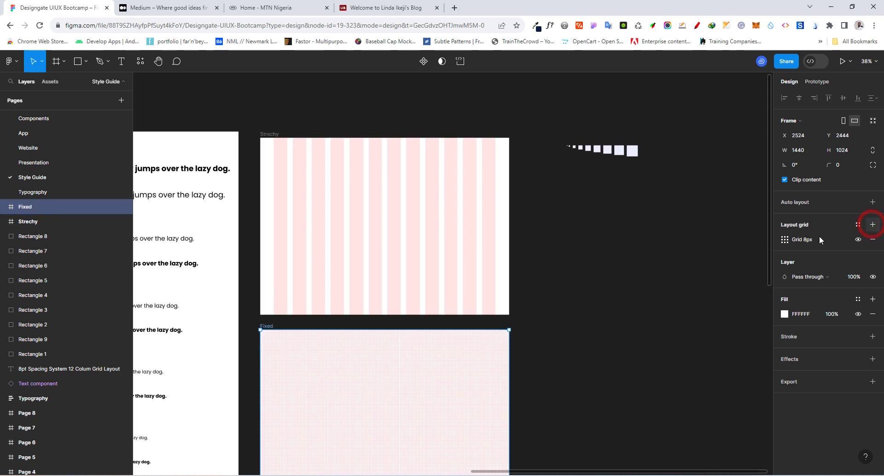
pyautogui.click(784, 239)
pyautogui.click(698, 244)
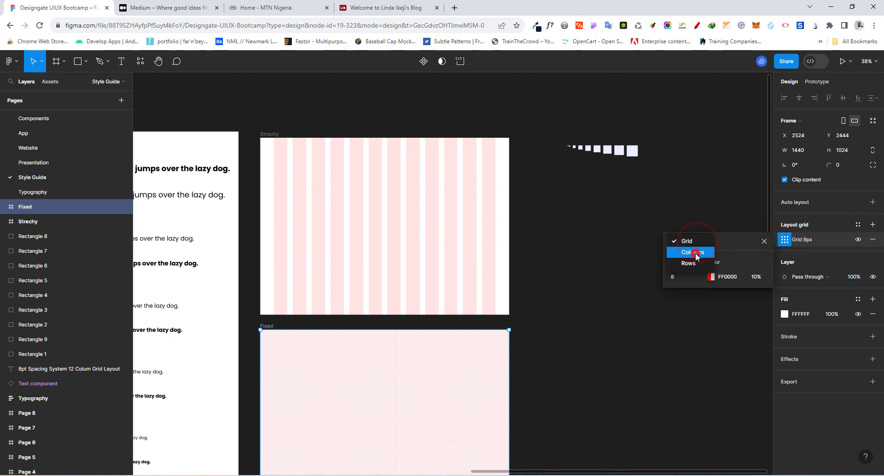
pyautogui.click(692, 253)
pyautogui.click(679, 276)
pyautogui.write('12')
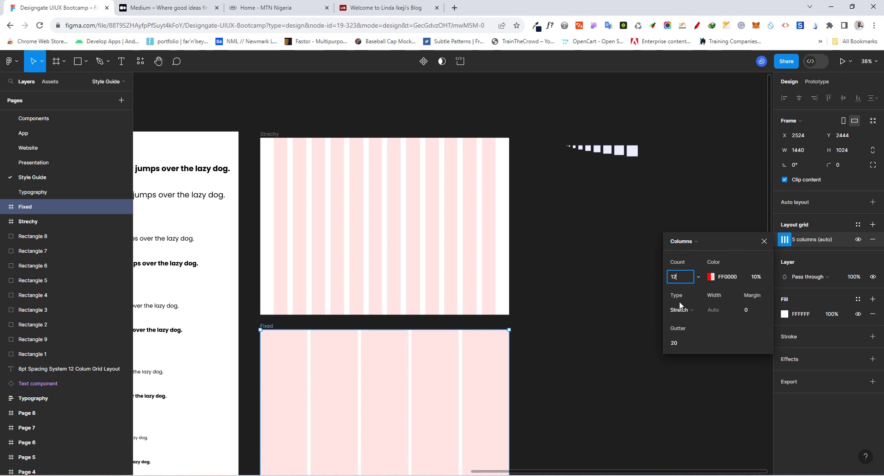
# - Center the Fixed frame's columns with a 32 gutter and 64px column width
pyautogui.click(688, 312)
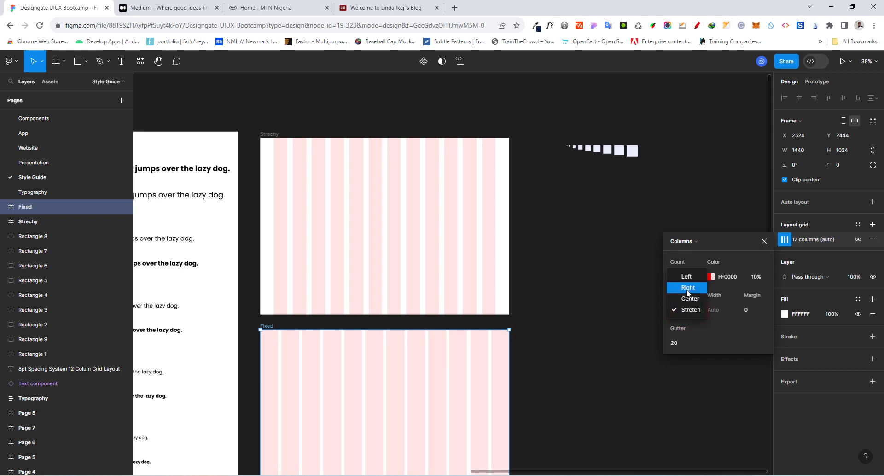
pyautogui.click(689, 298)
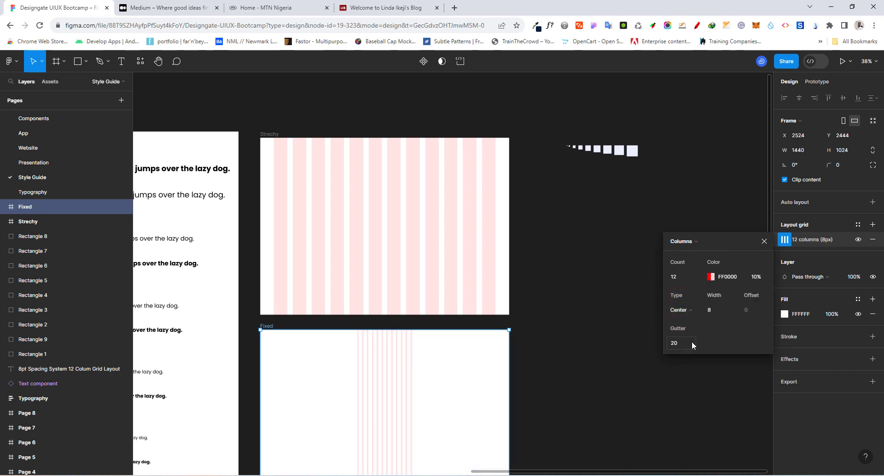
pyautogui.click(675, 345)
pyautogui.press('Return')
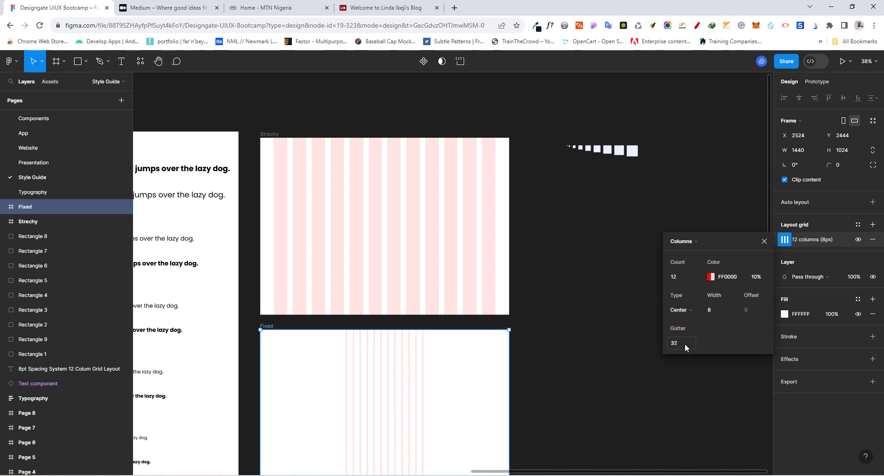
pyautogui.click(713, 311)
pyautogui.press('Return')
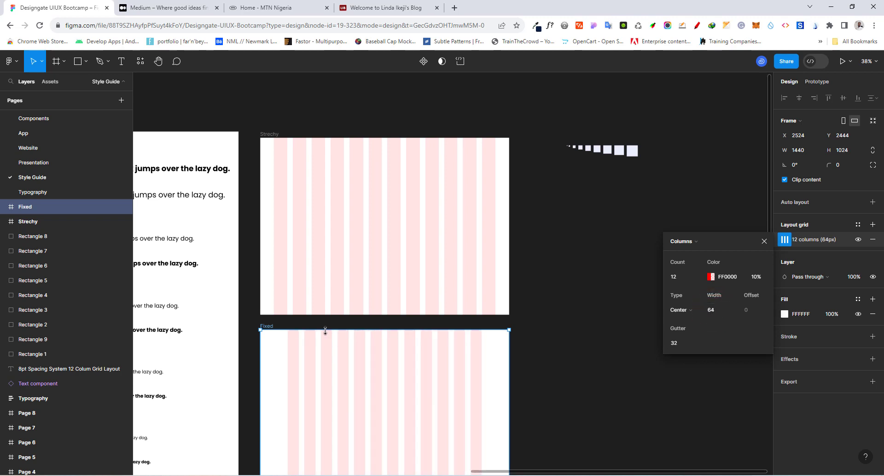
pyautogui.scroll(-4, 391, 206)
pyautogui.keyDown('ctrl'); pyautogui.scroll(2, 353, 331); pyautogui.keyUp('ctrl')
pyautogui.keyDown('ctrl'); pyautogui.scroll(3, 352, 330); pyautogui.keyUp('ctrl')
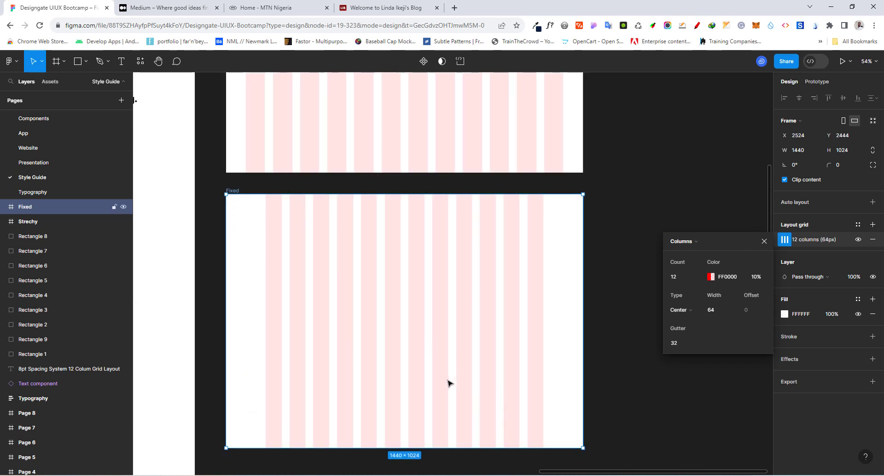
pyautogui.keyDown('ctrl'); pyautogui.scroll(2, 449, 387); pyautogui.keyUp('ctrl')
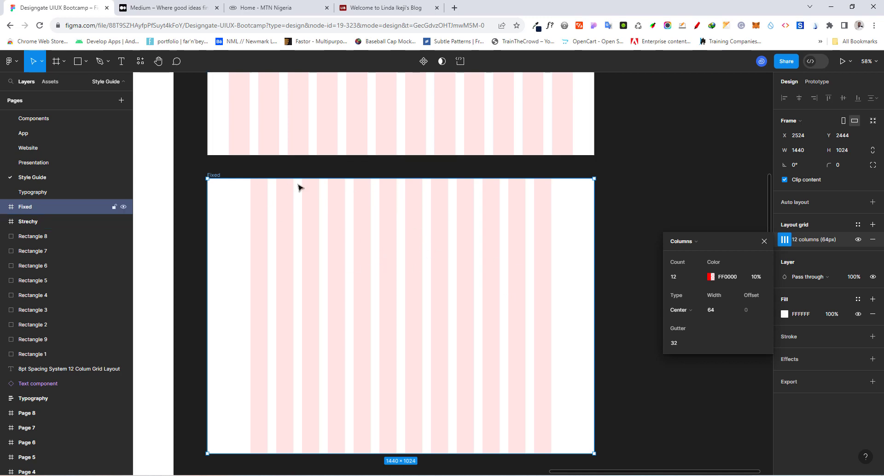
# - Save the Fixed frame's centered grid as the grid style '12.Col-Grid-Center'
pyautogui.click(857, 225)
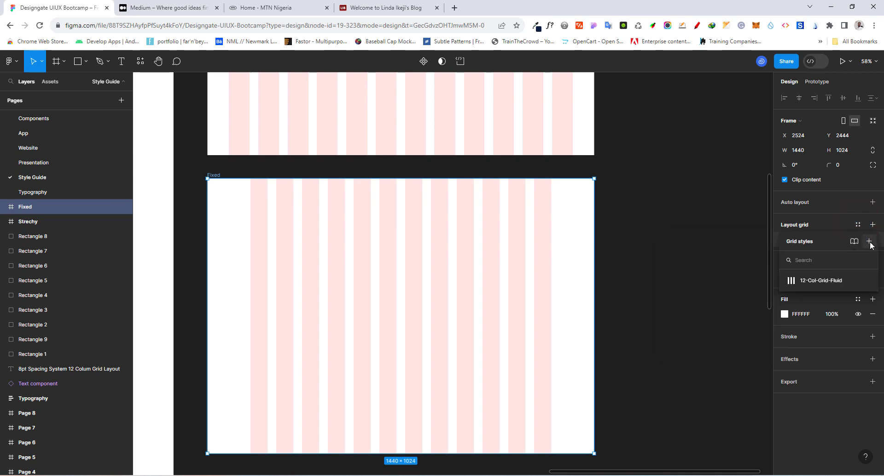
pyautogui.click(869, 242)
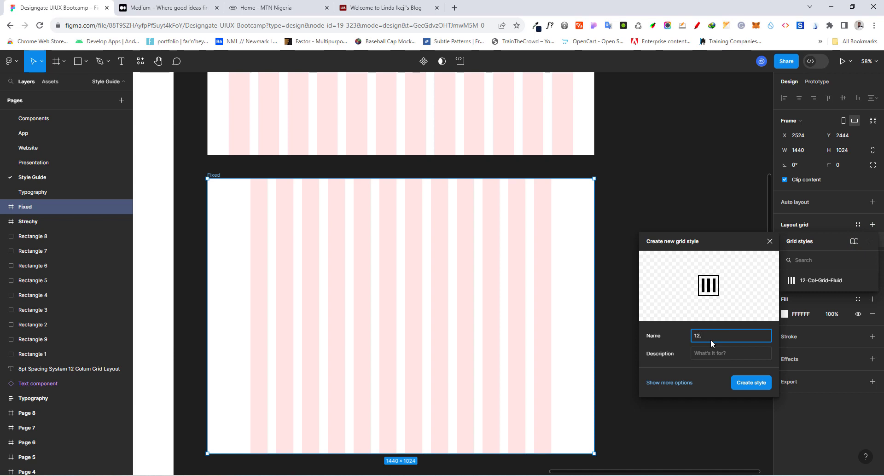
pyautogui.write('12.Col-')
pyautogui.write('Grid-Fi')
pyautogui.press('BackSpace')
pyautogui.press('BackSpace')
pyautogui.click(744, 387)
pyautogui.scroll(-5, 410, 253)
pyautogui.scroll(-3, 398, 297)
pyautogui.scroll(1, 392, 364)
# - Add a 393×852 iPhone 14 & 15 Pro frame and place it below the Fixed frame
pyautogui.click(56, 62)
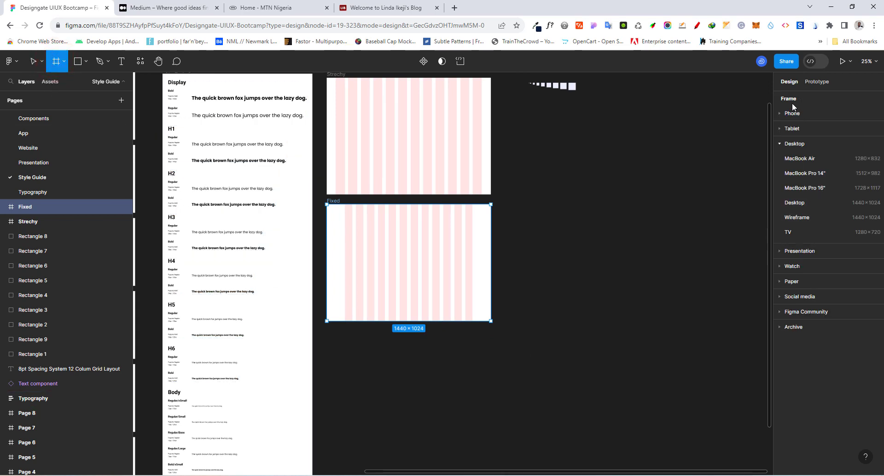
pyautogui.click(785, 113)
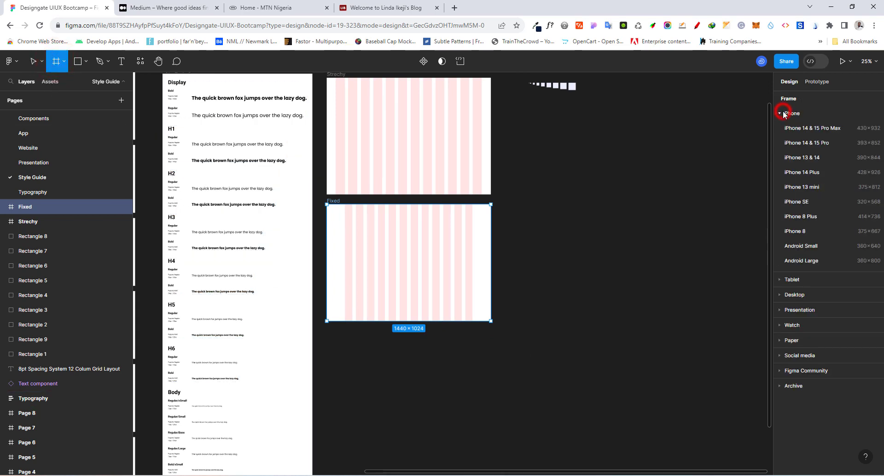
pyautogui.click(812, 143)
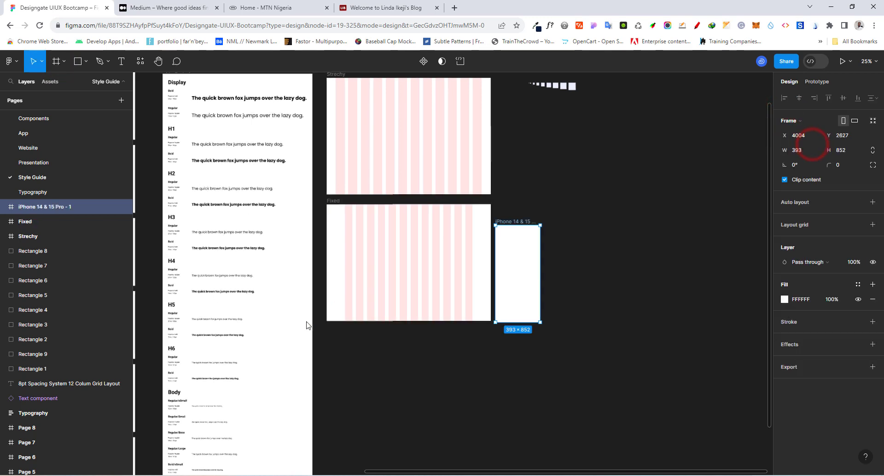
pyautogui.moveTo(517, 223); pyautogui.dragTo(350, 334)
pyautogui.scroll(5, 348, 442)
pyautogui.scroll(2, 283, 271)
pyautogui.scroll(-2, 302, 239)
pyautogui.scroll(1, 337, 310)
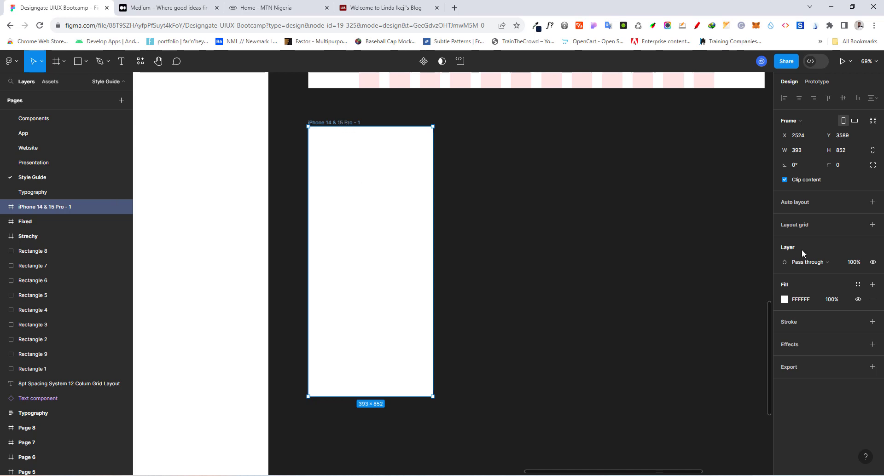
# - Give the iPhone frame a Columns grid with count 2, gutter 32 and margin 32
pyautogui.click(872, 224)
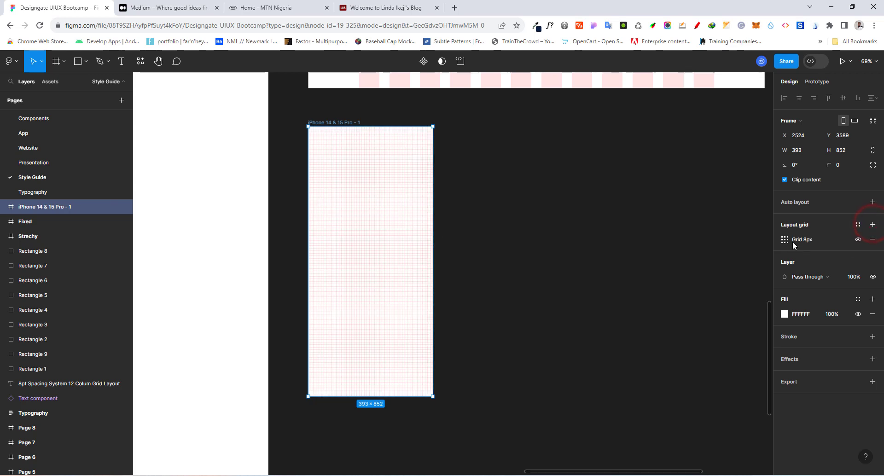
pyautogui.click(785, 240)
pyautogui.click(686, 240)
pyautogui.click(687, 252)
pyautogui.click(676, 278)
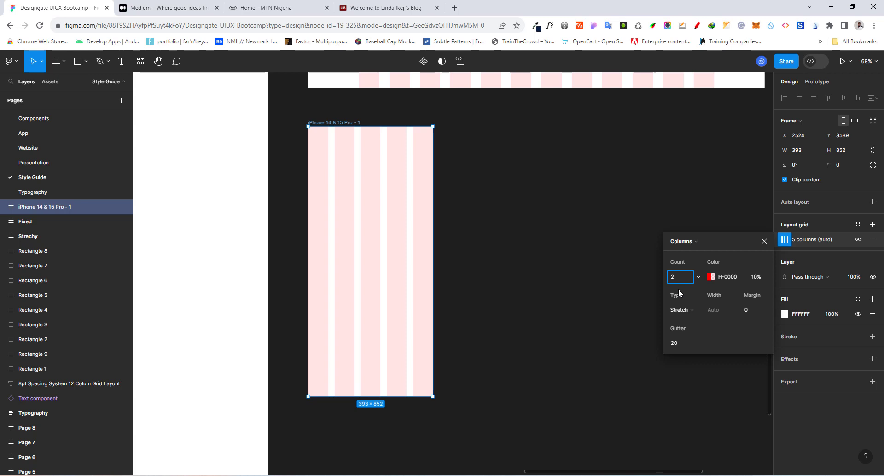
pyautogui.click(676, 342)
pyautogui.write('32')
pyautogui.click(752, 311)
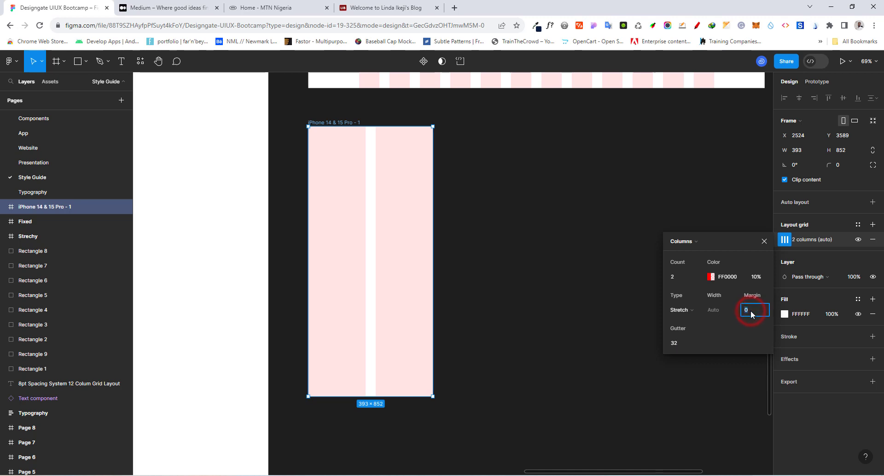
pyautogui.write('32')
pyautogui.click(727, 336)
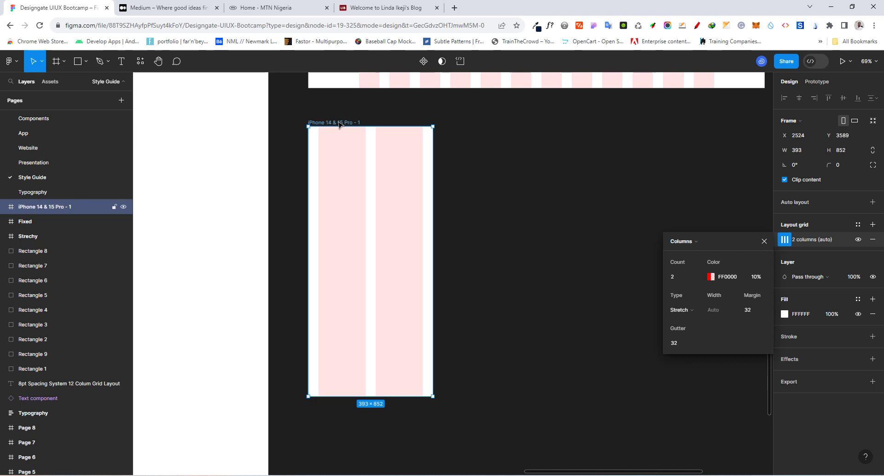
# - Save the iPhone frame's 2-column grid as the grid style '2-Col-Grid'
pyautogui.click(857, 224)
pyautogui.click(869, 241)
pyautogui.write('2-Col-Grid')
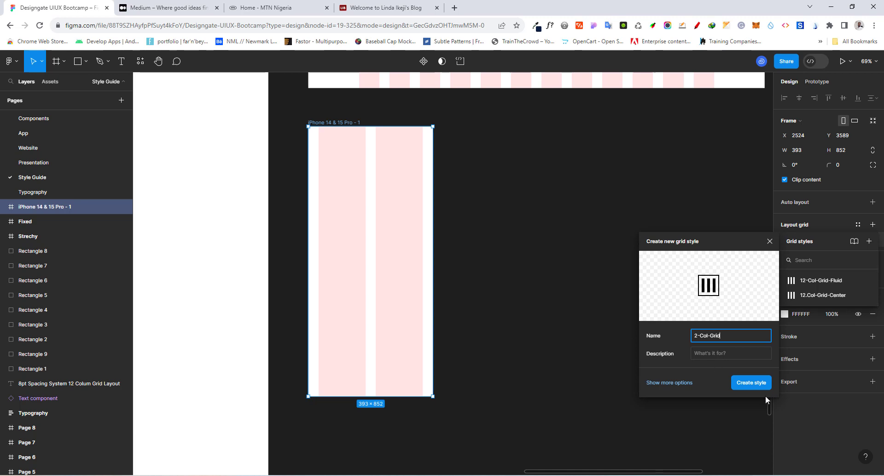
pyautogui.click(750, 383)
# - Deselect the iPhone frame, zoom out and marquee-select all nine 8pt spacing squares
pyautogui.click(526, 280)
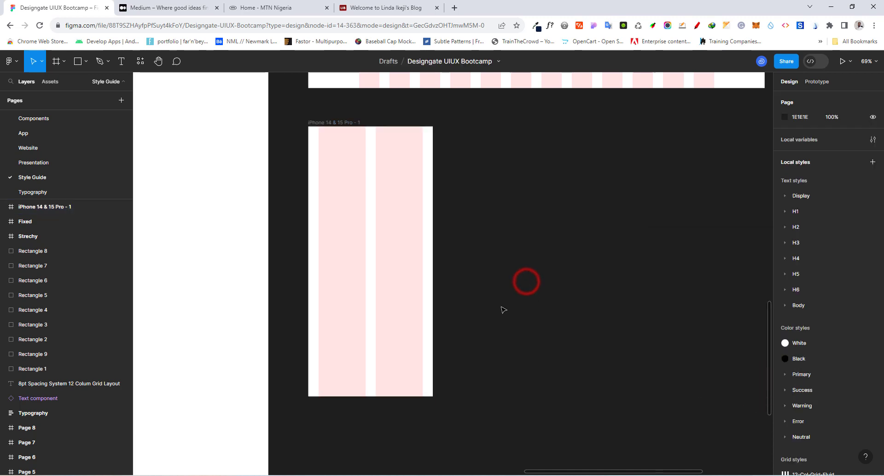
pyautogui.scroll(-3, 478, 308)
pyautogui.scroll(-5, 474, 309)
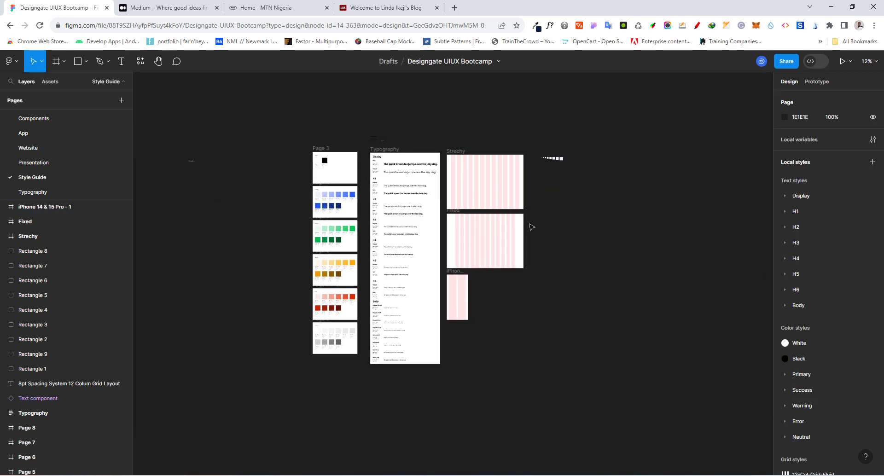
pyautogui.scroll(2, 553, 209)
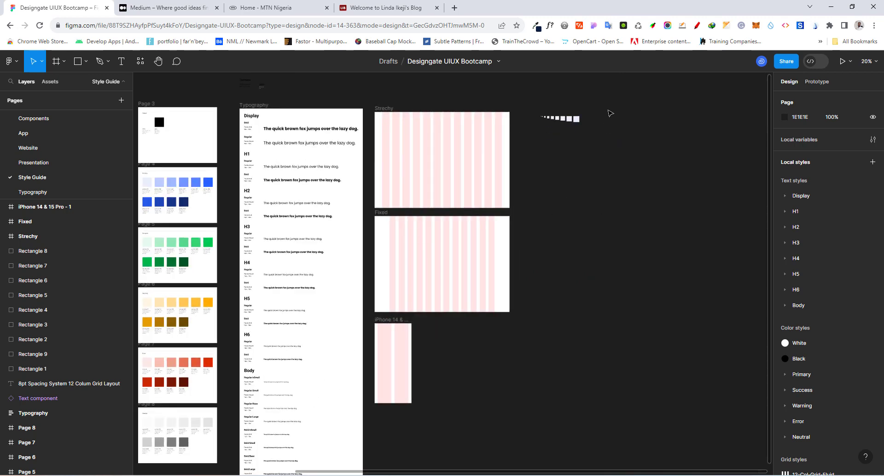
pyautogui.moveTo(607, 109); pyautogui.dragTo(542, 122)
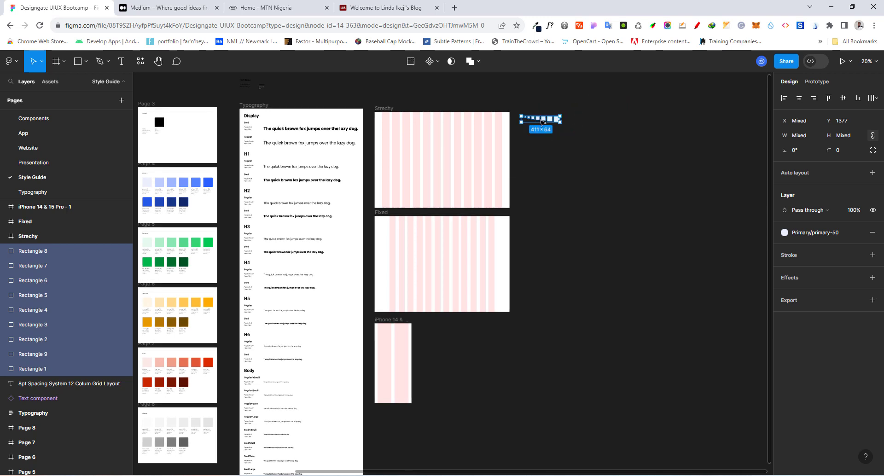